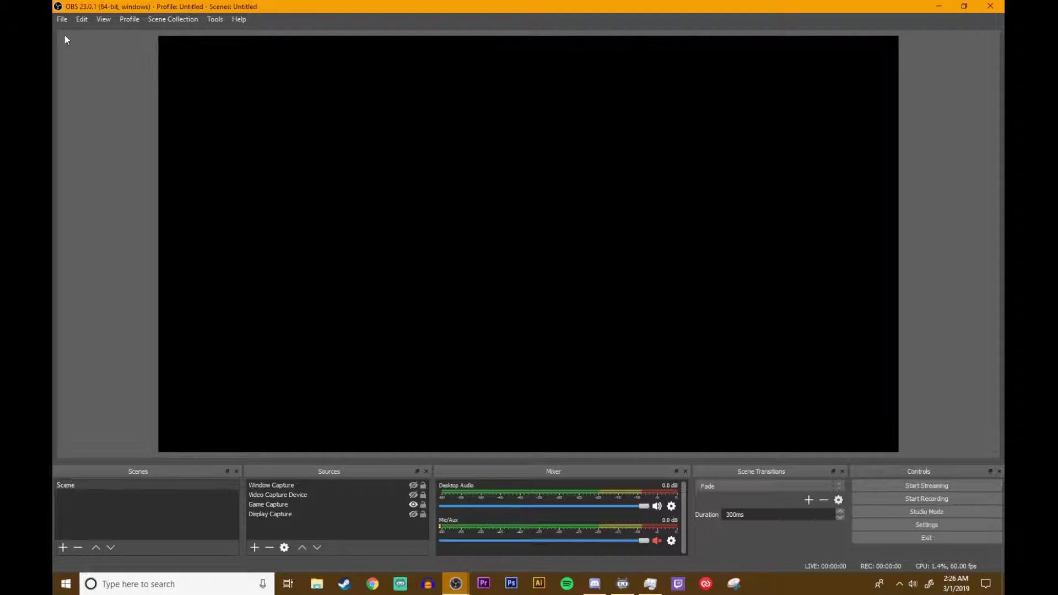
Step: Open the settings window, reposition it higher on the screen, and keep the Dark interface theme
{"action": "left_click", "coordinate": [61, 19]}
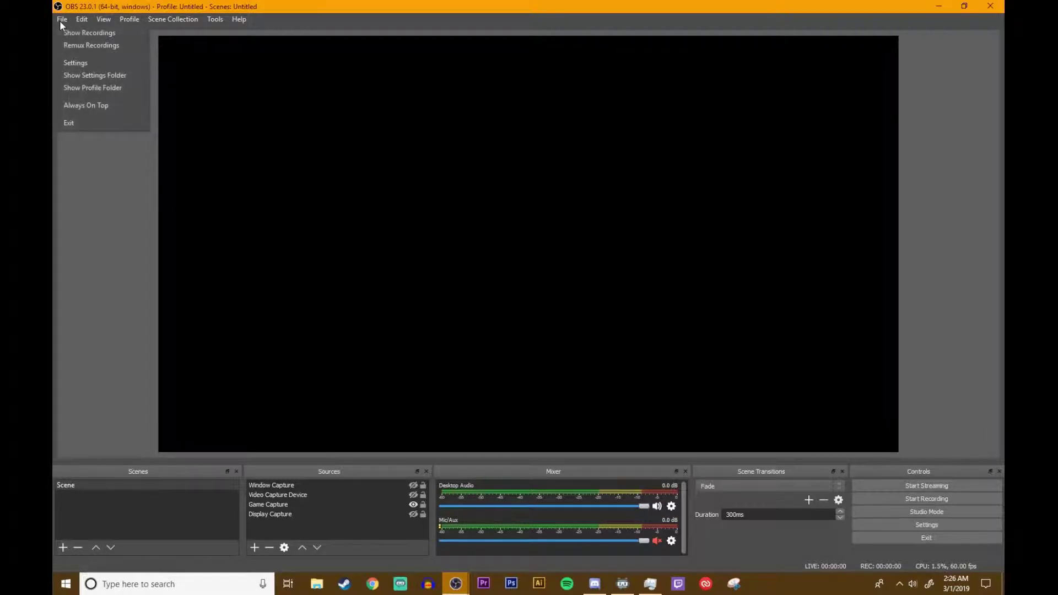
{"action": "left_click", "coordinate": [80, 60]}
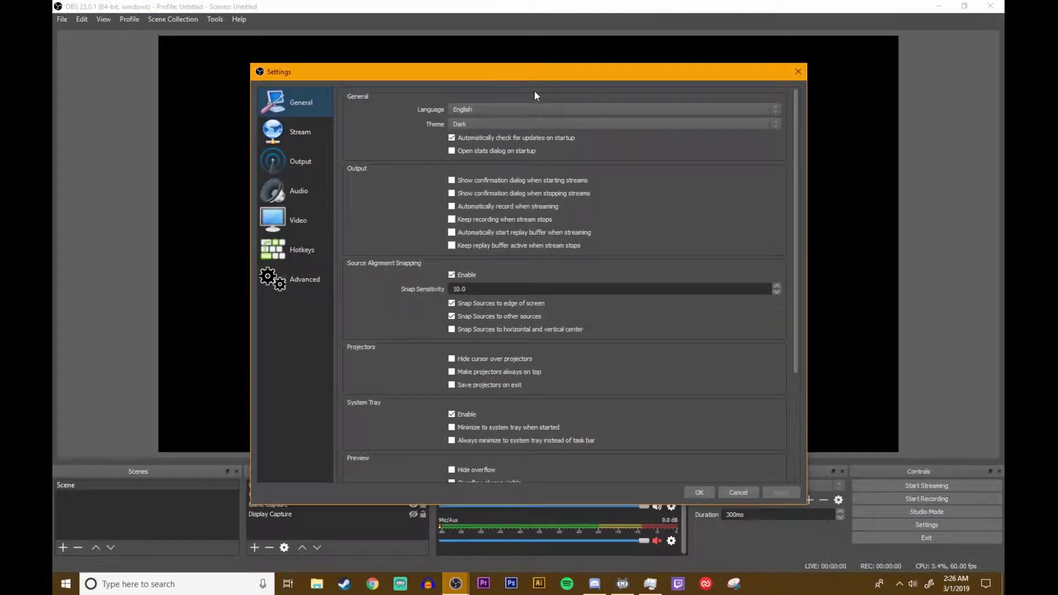
{"action": "left_click_drag", "start_coordinate": [530, 74], "coordinate": [521, 39]}
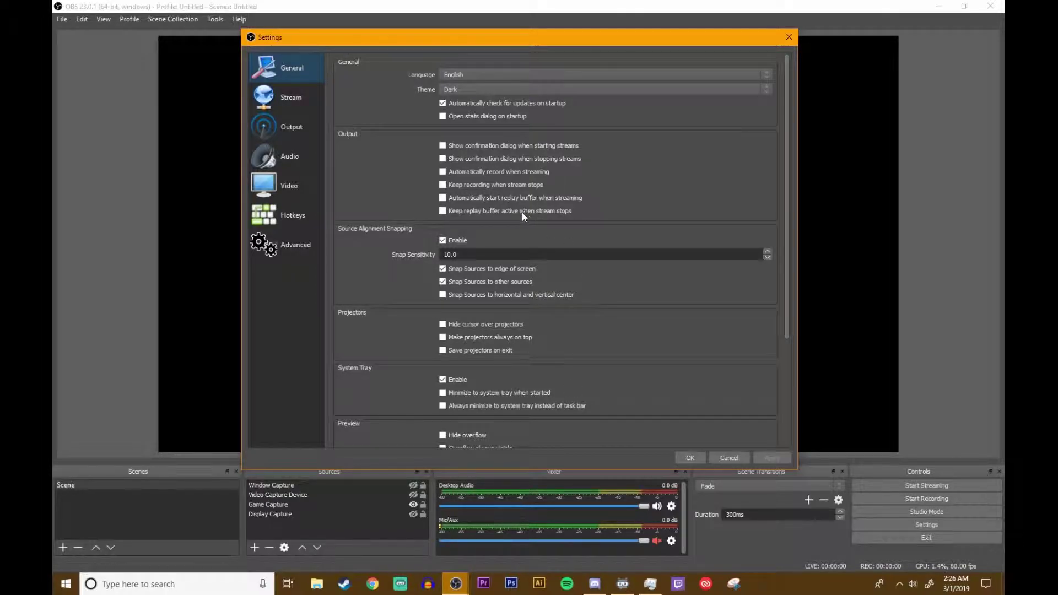
{"action": "left_click", "coordinate": [753, 91]}
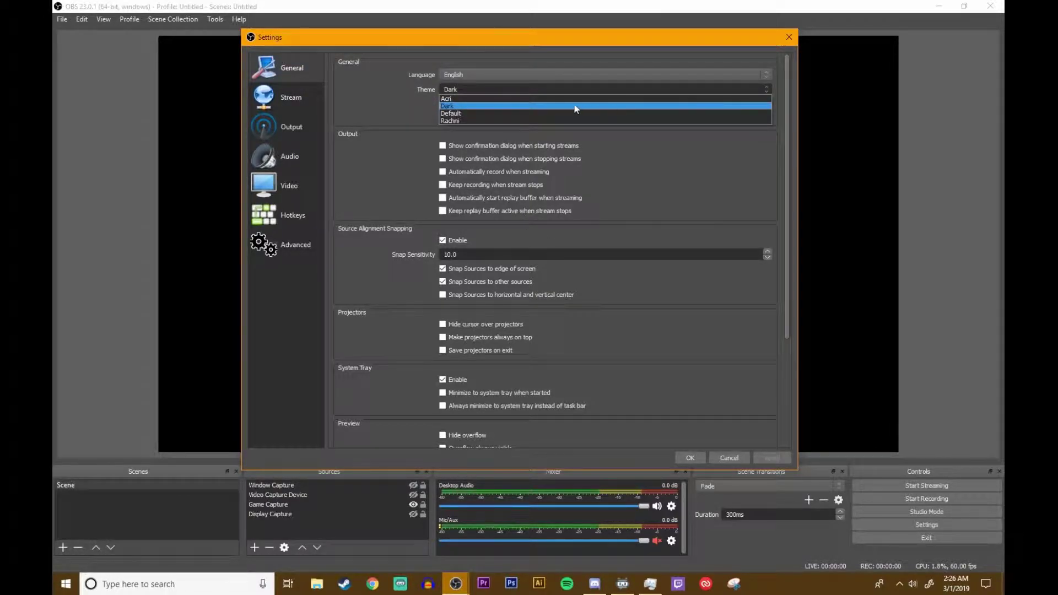
{"action": "left_click", "coordinate": [456, 109]}
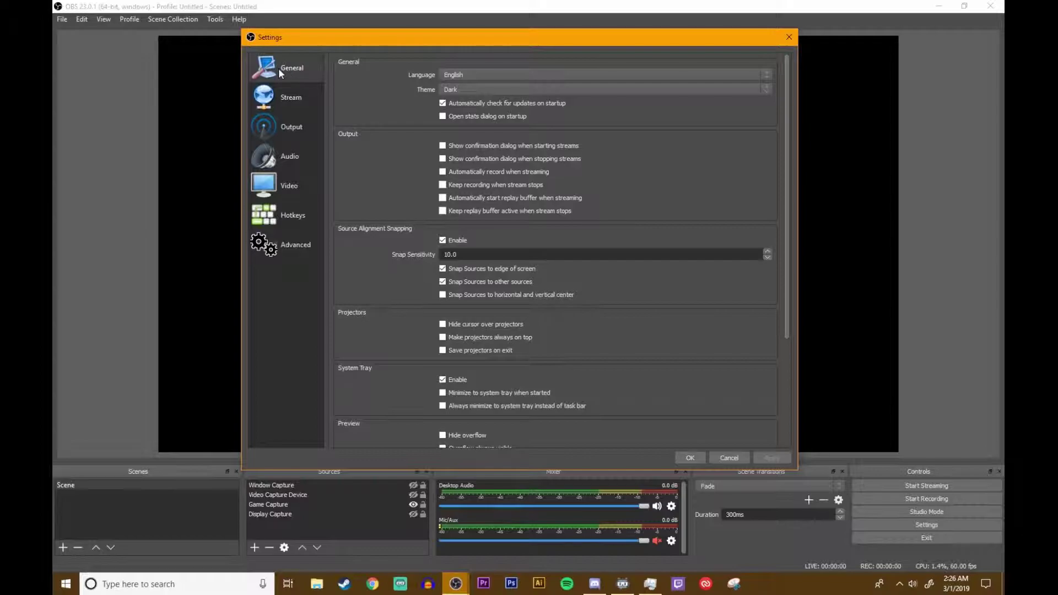
Step: Preview the Acri and Rachni interface themes and return the theme to Dark
{"action": "left_click", "coordinate": [602, 94]}
{"action": "left_click", "coordinate": [459, 96]}
{"action": "left_click", "coordinate": [765, 102]}
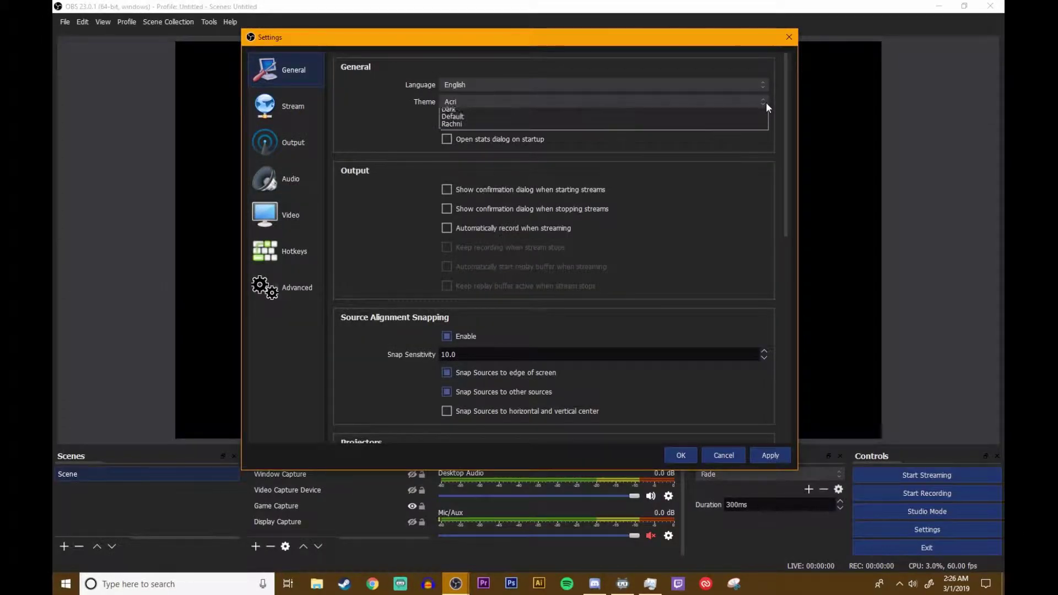
{"action": "left_click", "coordinate": [578, 119]}
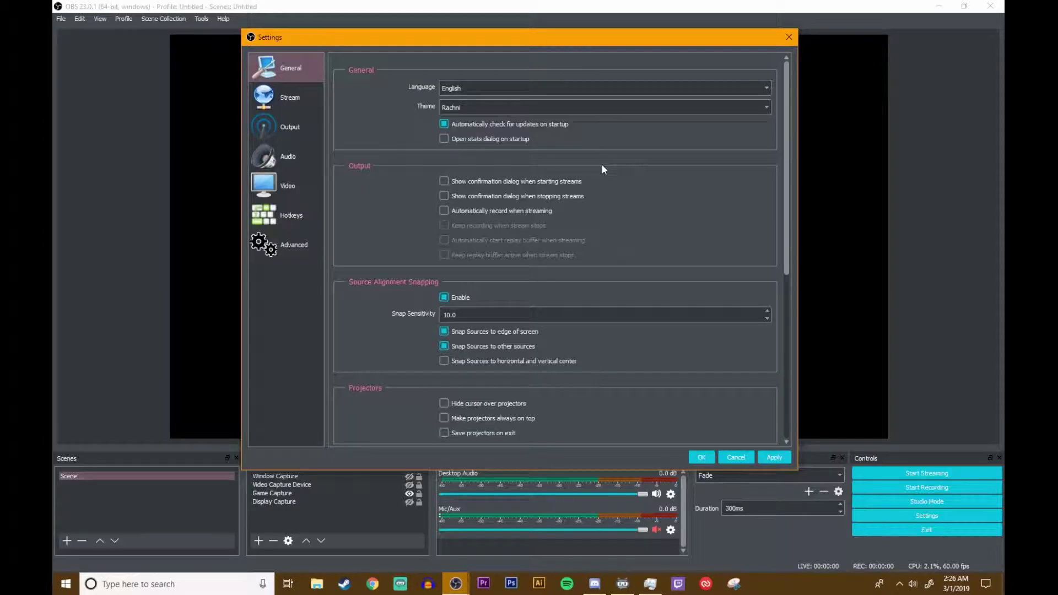
{"action": "left_click", "coordinate": [664, 104]}
{"action": "left_click", "coordinate": [465, 124]}
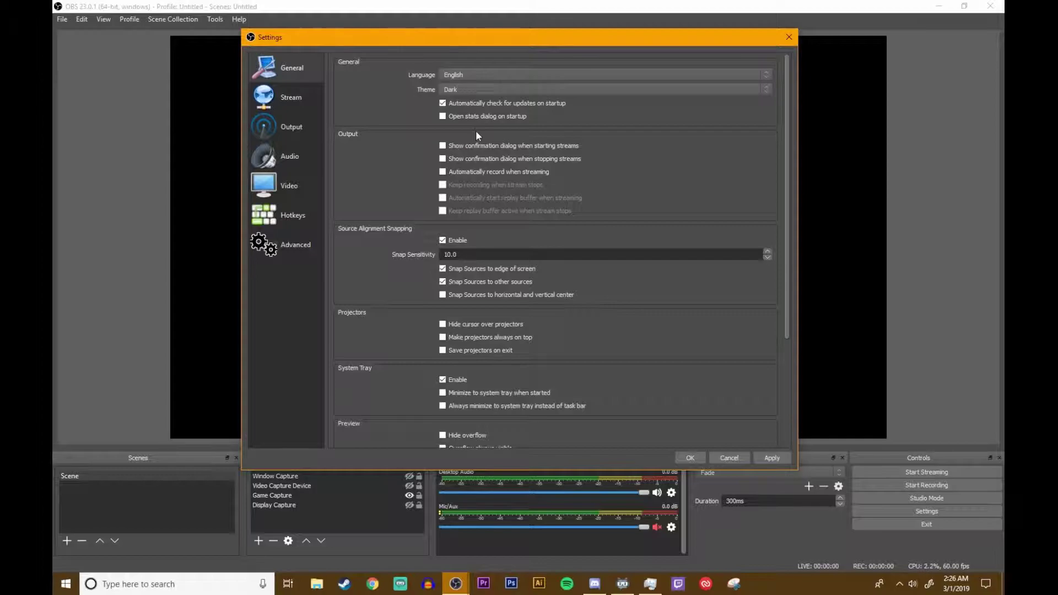
Step: Open the stream settings, look through the available streaming services, and keep Twitch as the service
{"action": "left_click", "coordinate": [290, 98]}
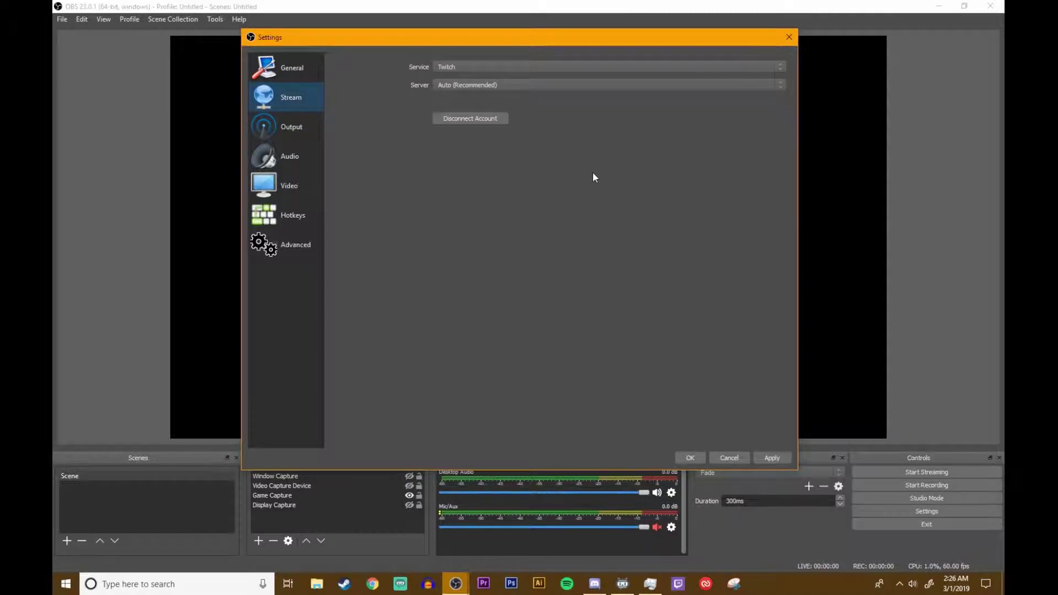
{"action": "left_click", "coordinate": [471, 66]}
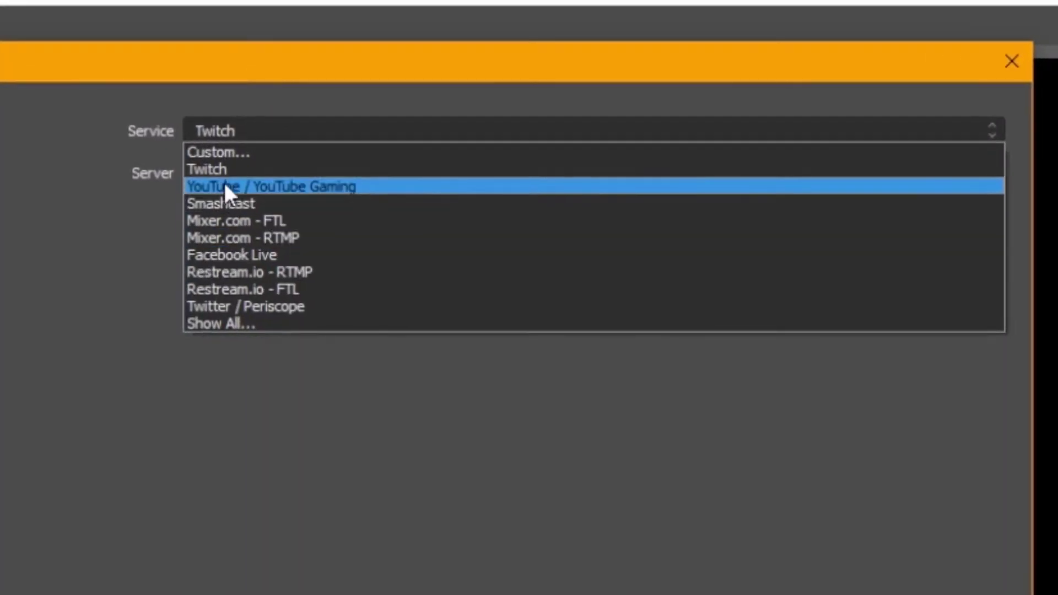
{"action": "left_click", "coordinate": [111, 177]}
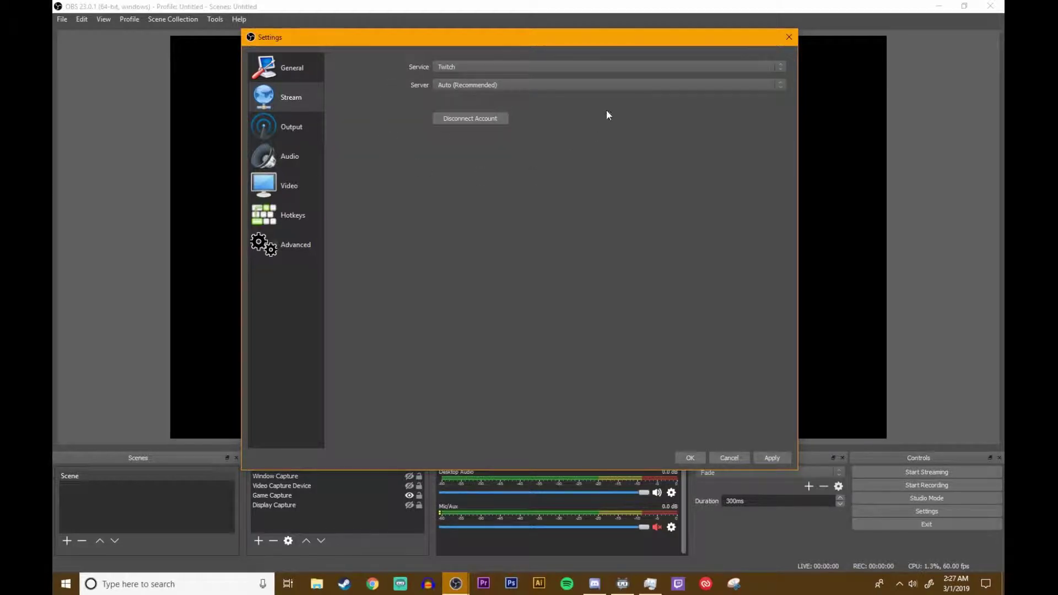
{"action": "left_click", "coordinate": [471, 67]}
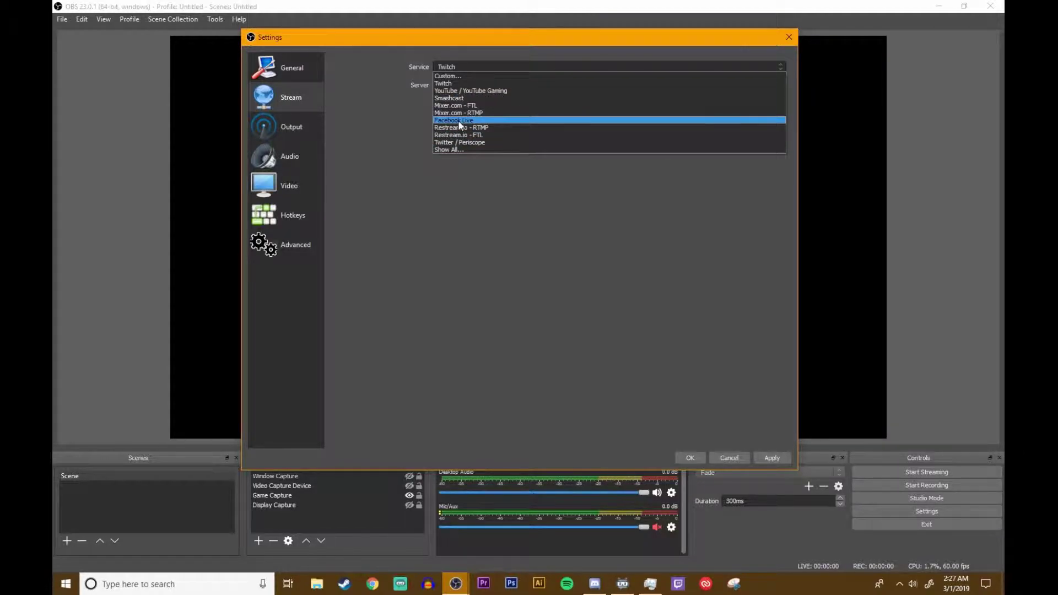
{"action": "left_click", "coordinate": [442, 204]}
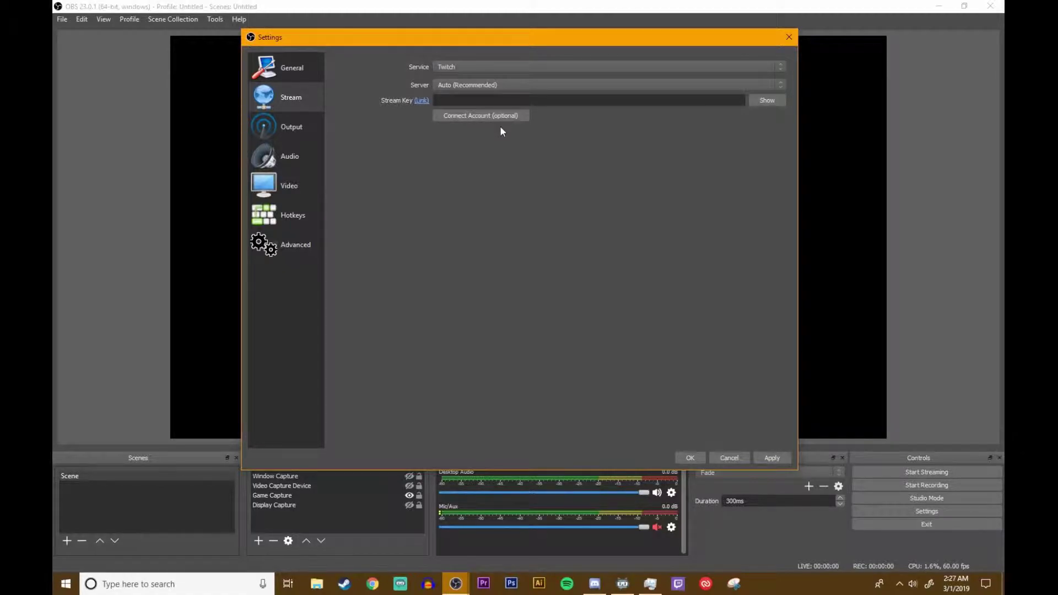
Step: Connect the Twitch account by entering the account username and password and logging in
{"action": "left_click", "coordinate": [500, 117]}
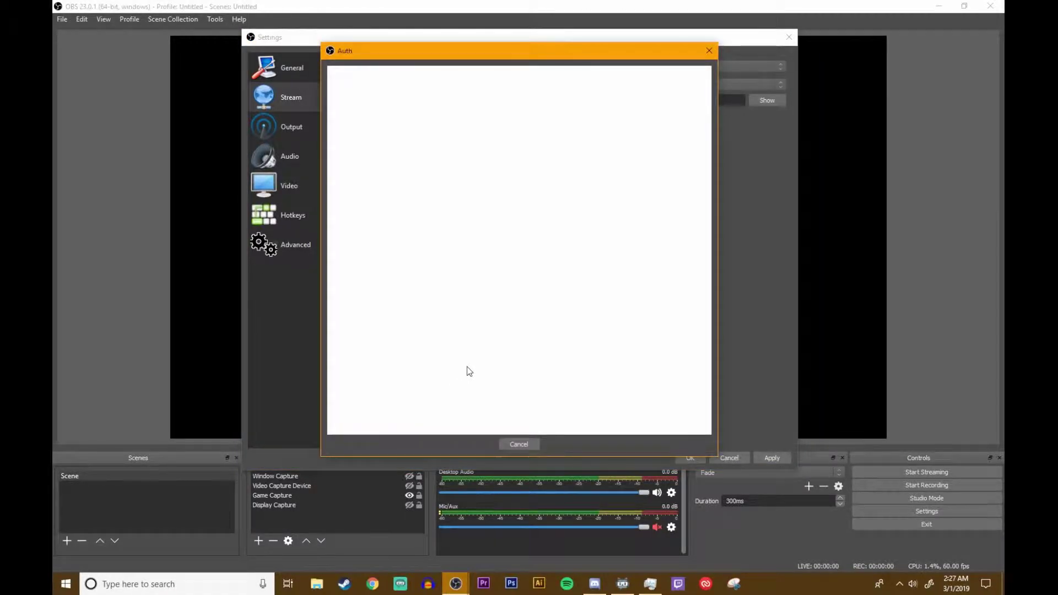
{"action": "type", "text": "llle_gamefox"}
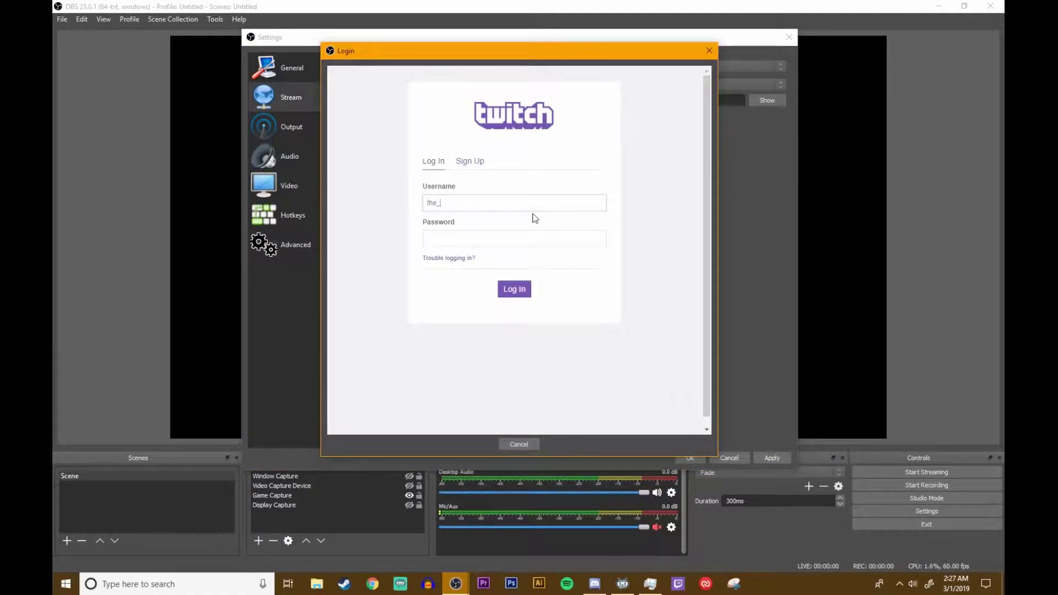
{"action": "left_click", "coordinate": [528, 233]}
{"action": "type", "text": "•••••••••••"}
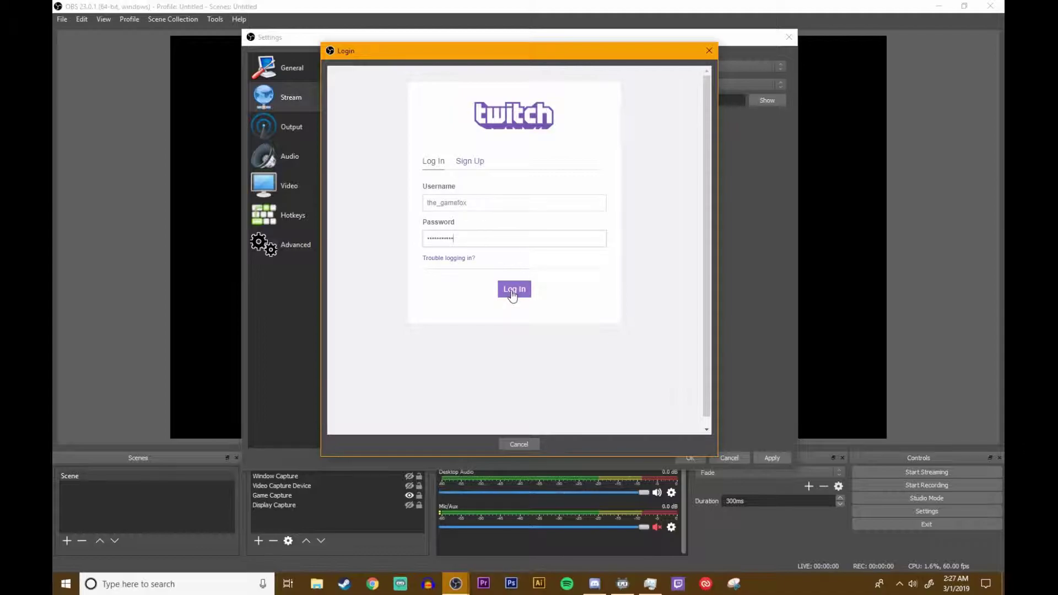
{"action": "left_click", "coordinate": [512, 294]}
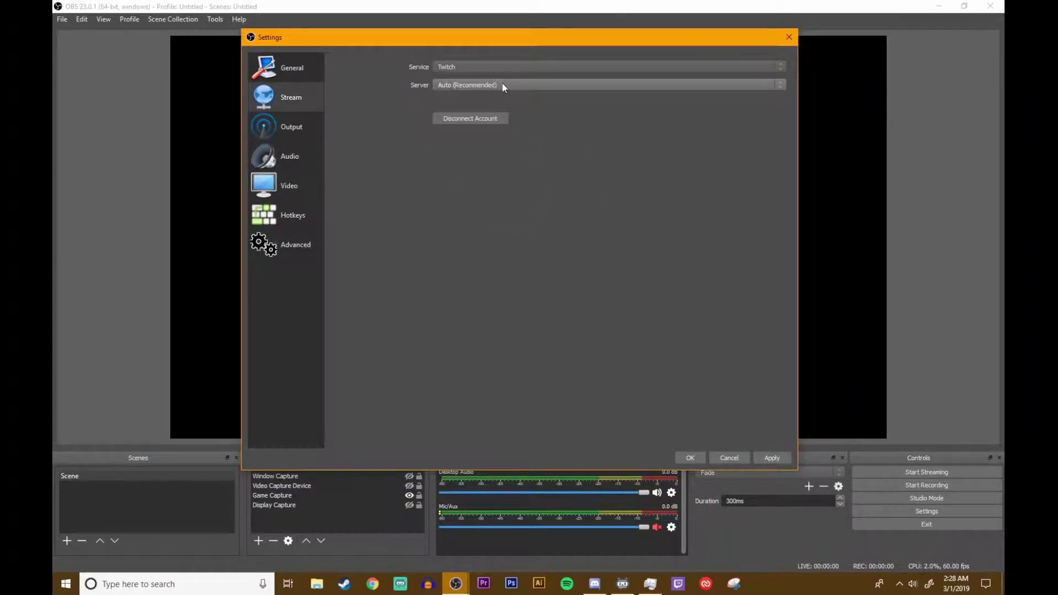
Step: Keep the streaming server on Auto (Recommended), apply the stream settings, and close the settings window
{"action": "left_click", "coordinate": [541, 85]}
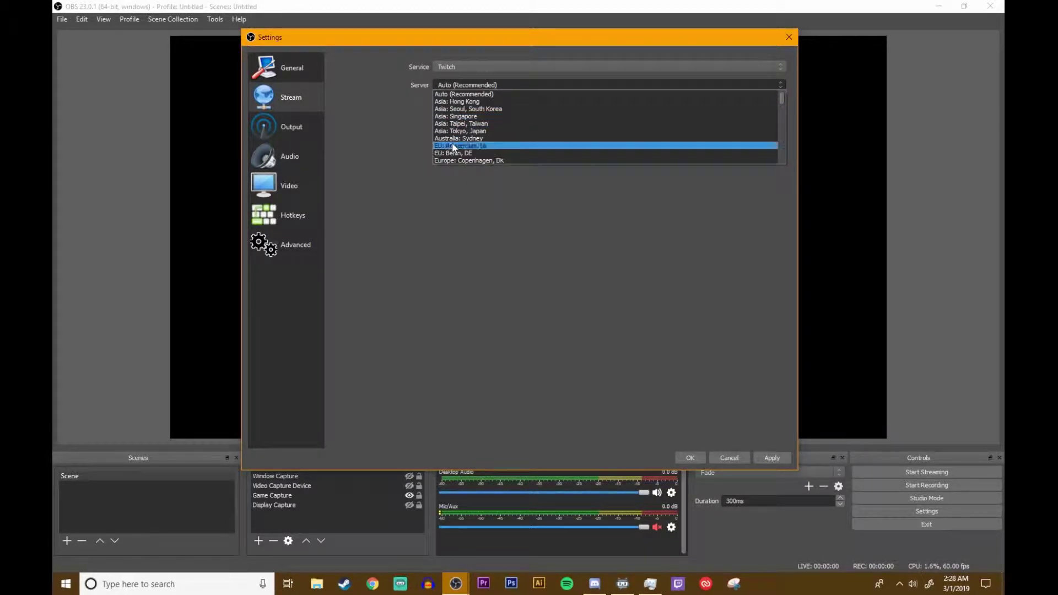
{"action": "left_click", "coordinate": [444, 84]}
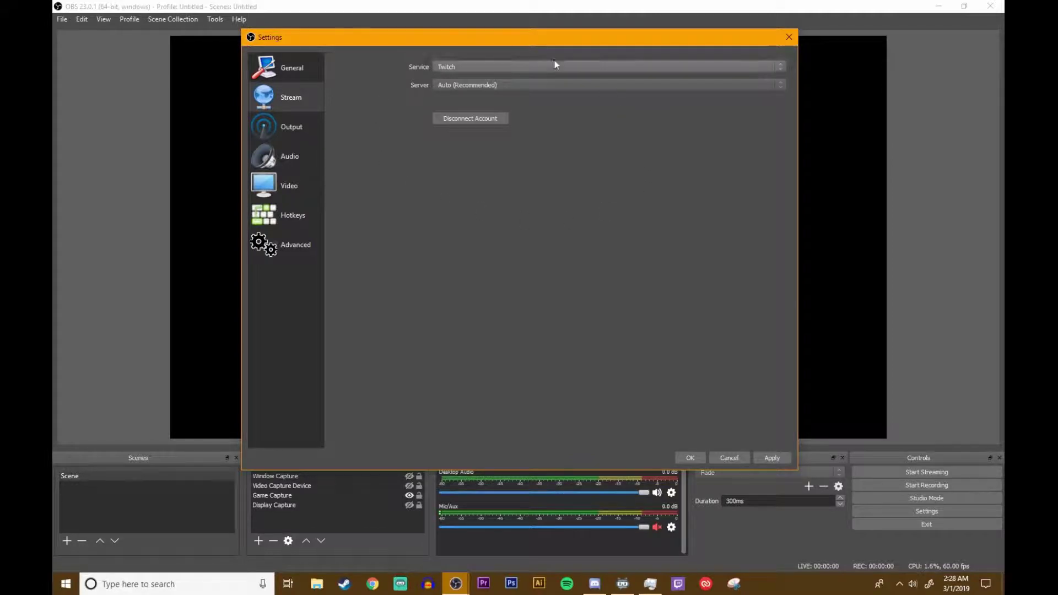
{"action": "left_click", "coordinate": [778, 455]}
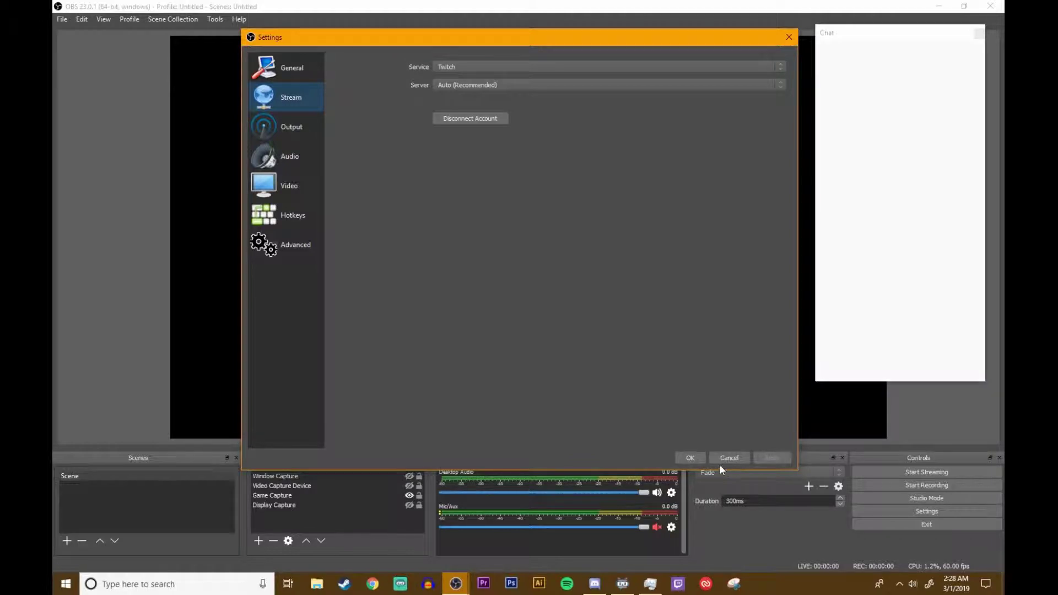
{"action": "left_click", "coordinate": [701, 458]}
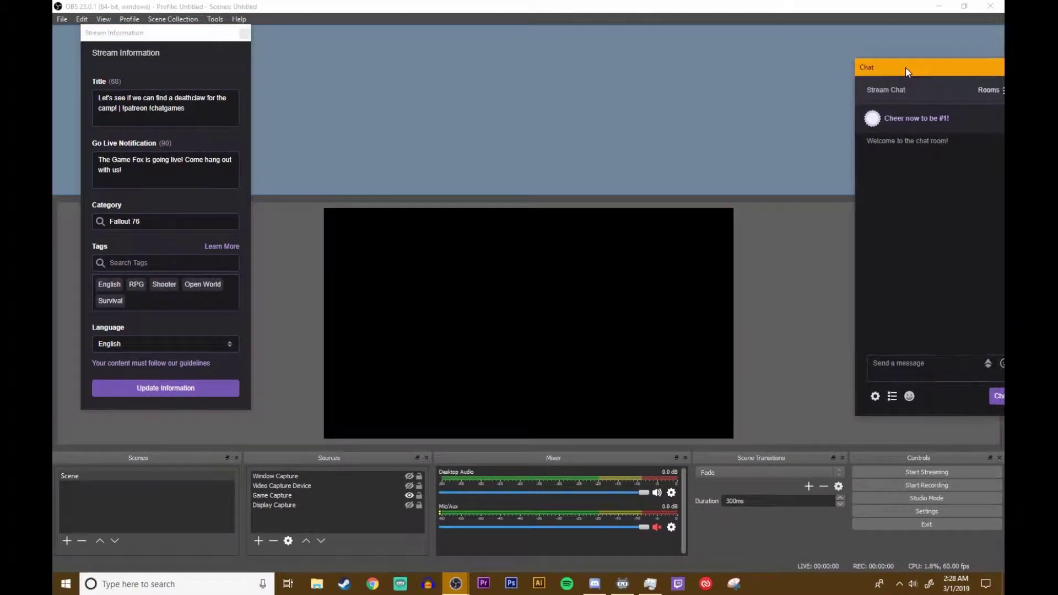
Step: Dock the Chat and Stream Information windows on either side of the preview and close both of them
{"action": "left_click_drag", "start_coordinate": [905, 71], "coordinate": [988, 139]}
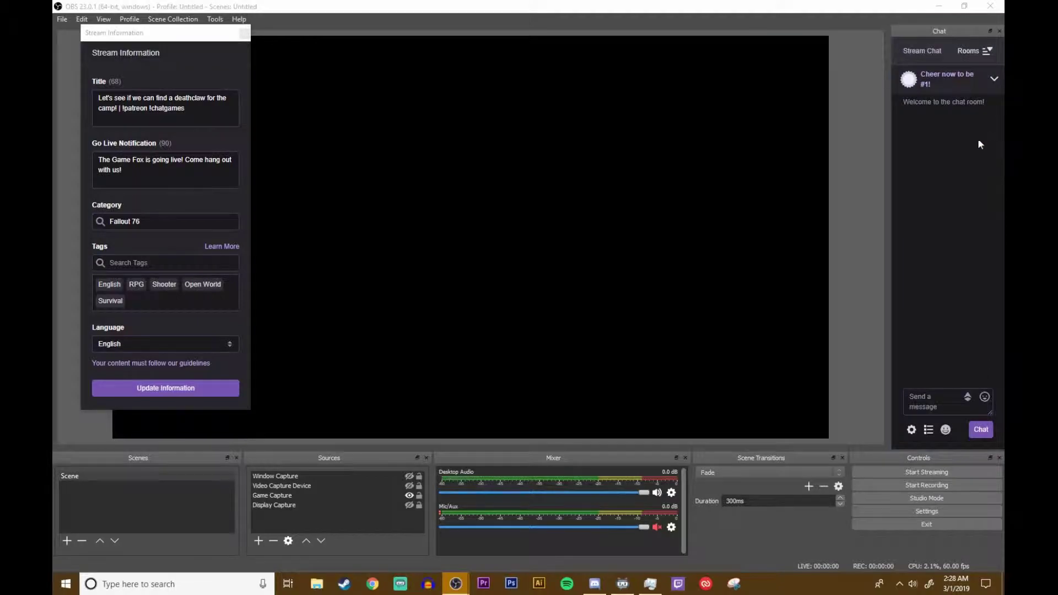
{"action": "left_click_drag", "start_coordinate": [193, 35], "coordinate": [188, 85]}
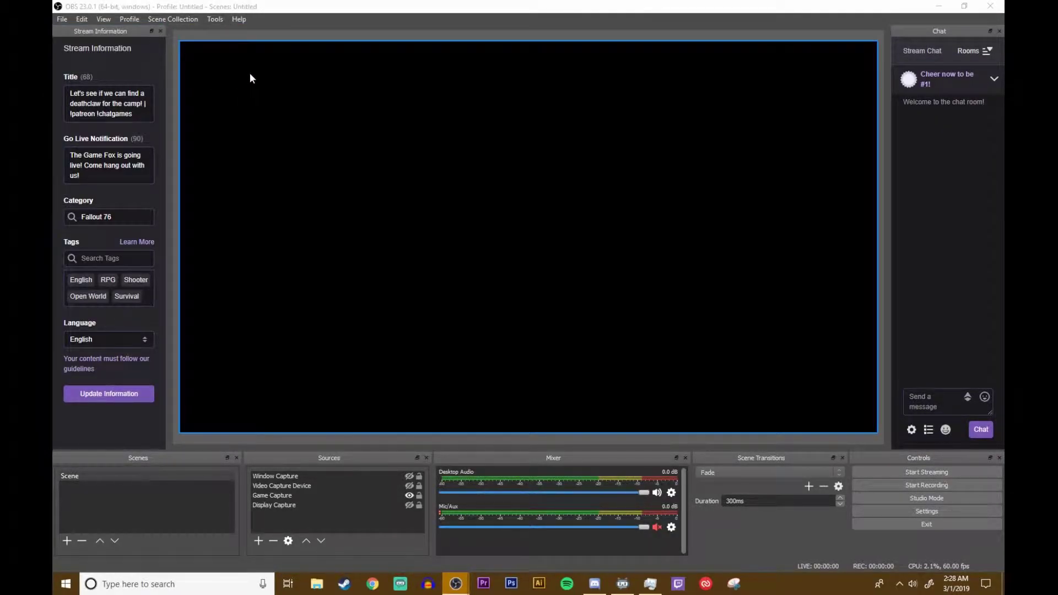
{"action": "left_click", "coordinate": [161, 31]}
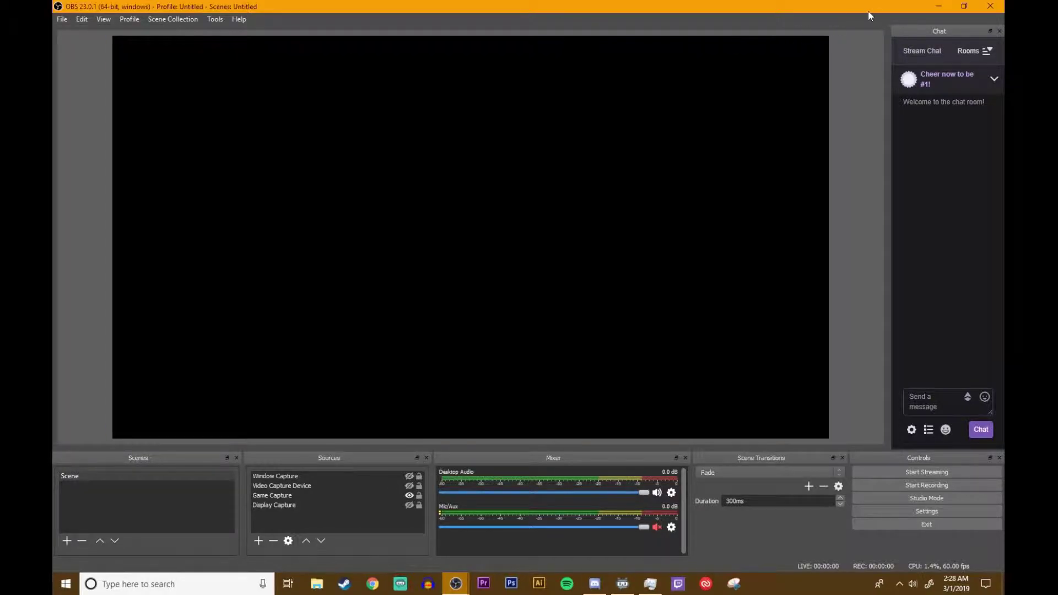
{"action": "left_click", "coordinate": [999, 30]}
Step: Reopen the settings at the output section and set the output mode to Advanced after trying Simple mode
{"action": "left_click", "coordinate": [62, 19]}
{"action": "left_click", "coordinate": [77, 59]}
{"action": "left_click", "coordinate": [292, 166]}
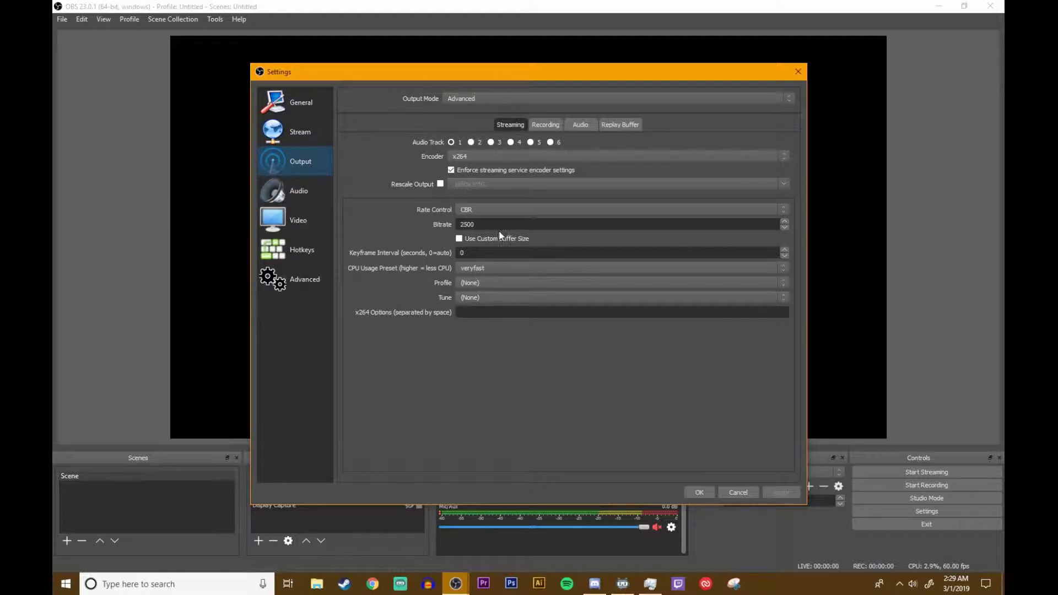
{"action": "left_click", "coordinate": [492, 95]}
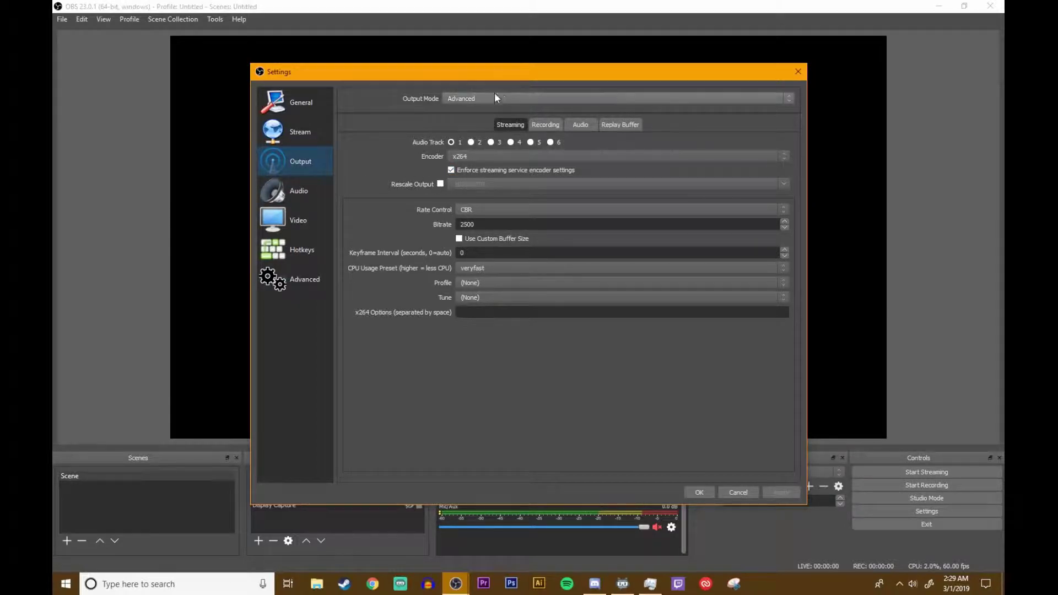
{"action": "left_click", "coordinate": [528, 84]}
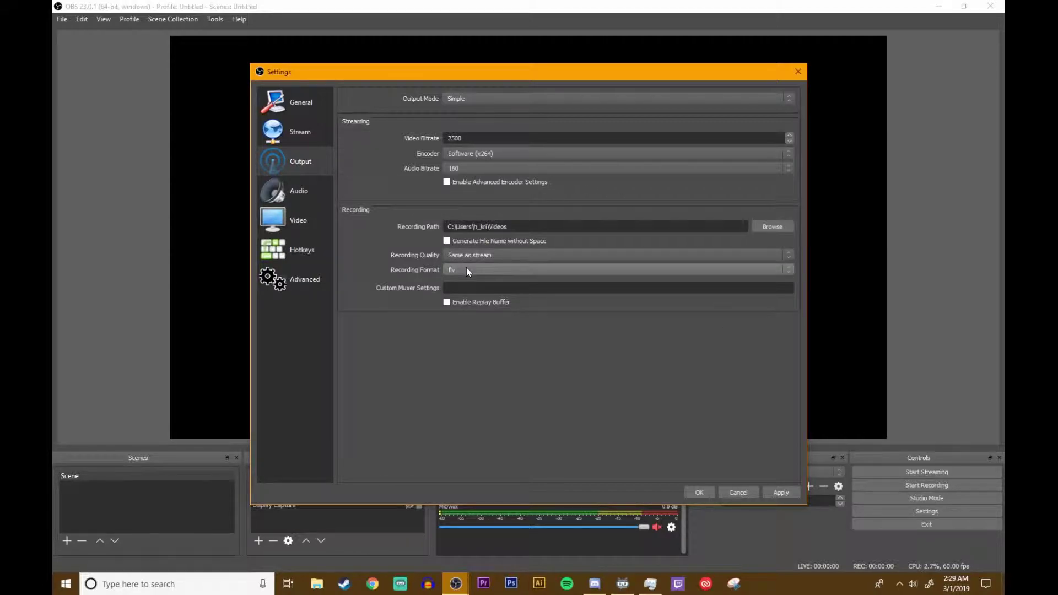
{"action": "left_click", "coordinate": [487, 96]}
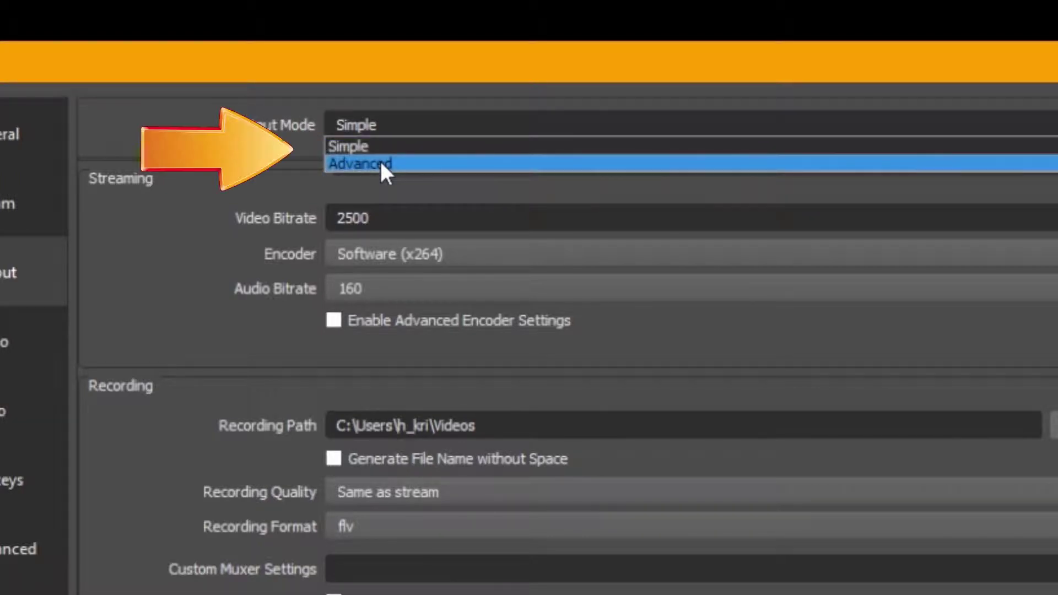
{"action": "left_click", "coordinate": [381, 164]}
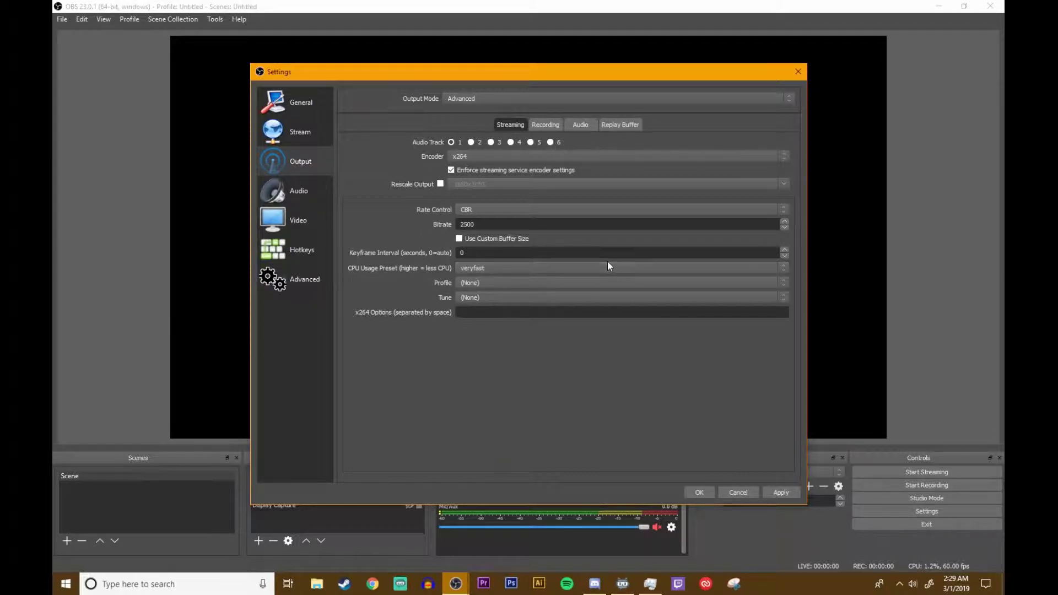
Step: Set the streaming encoder to NVIDIA NVENC H.264 (new)
{"action": "left_click", "coordinate": [782, 157]}
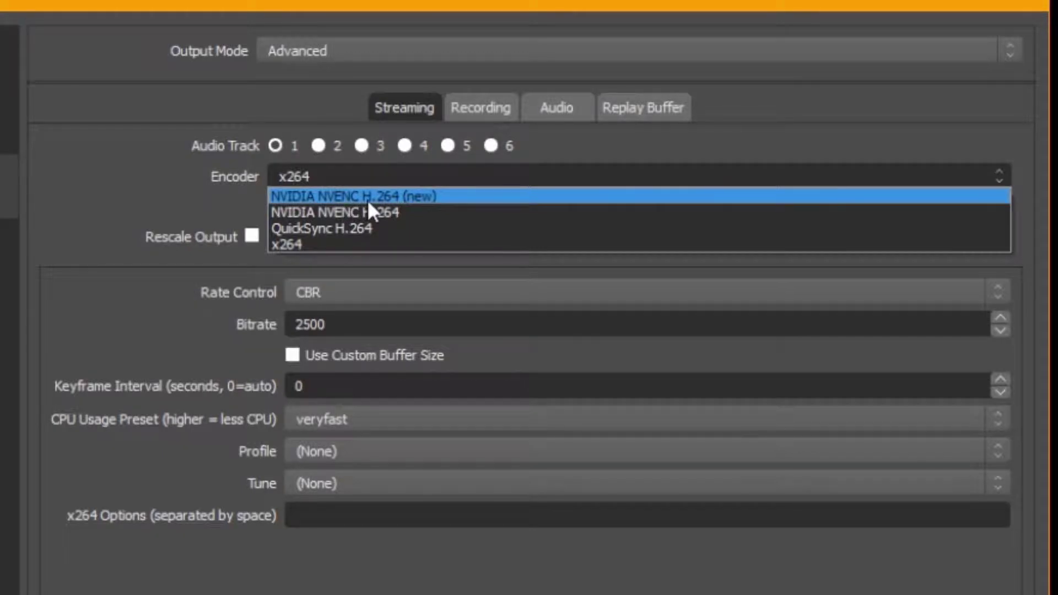
{"action": "left_click", "coordinate": [418, 196]}
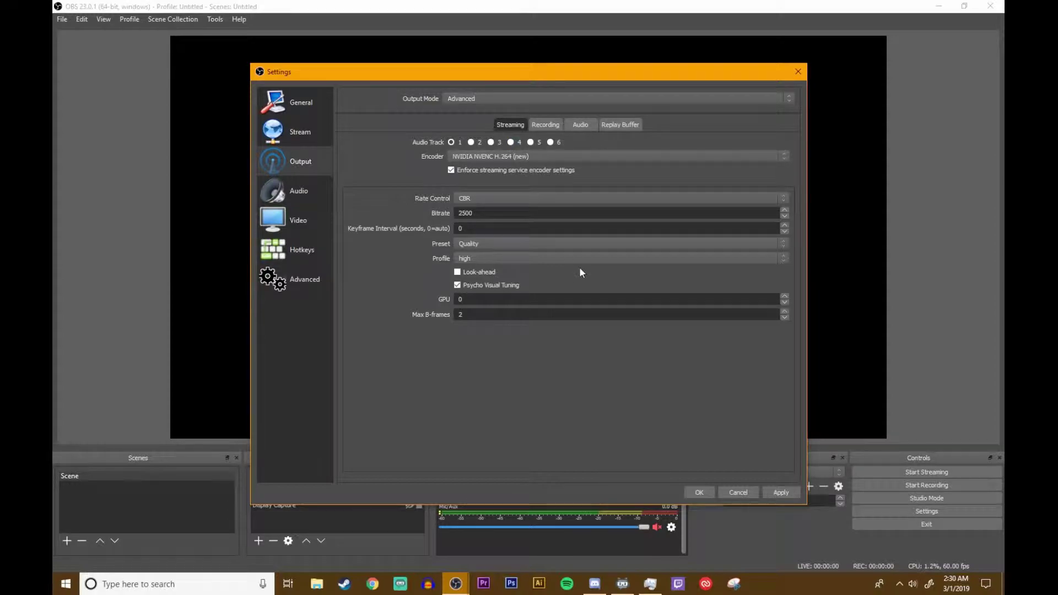
{"action": "left_click", "coordinate": [610, 156]}
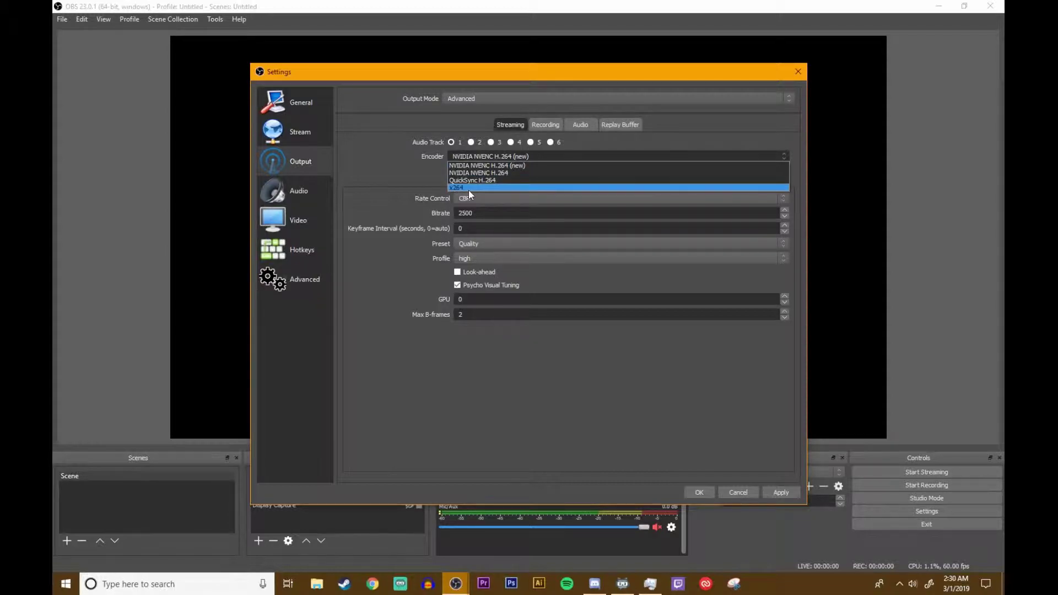
{"action": "left_click", "coordinate": [485, 166]}
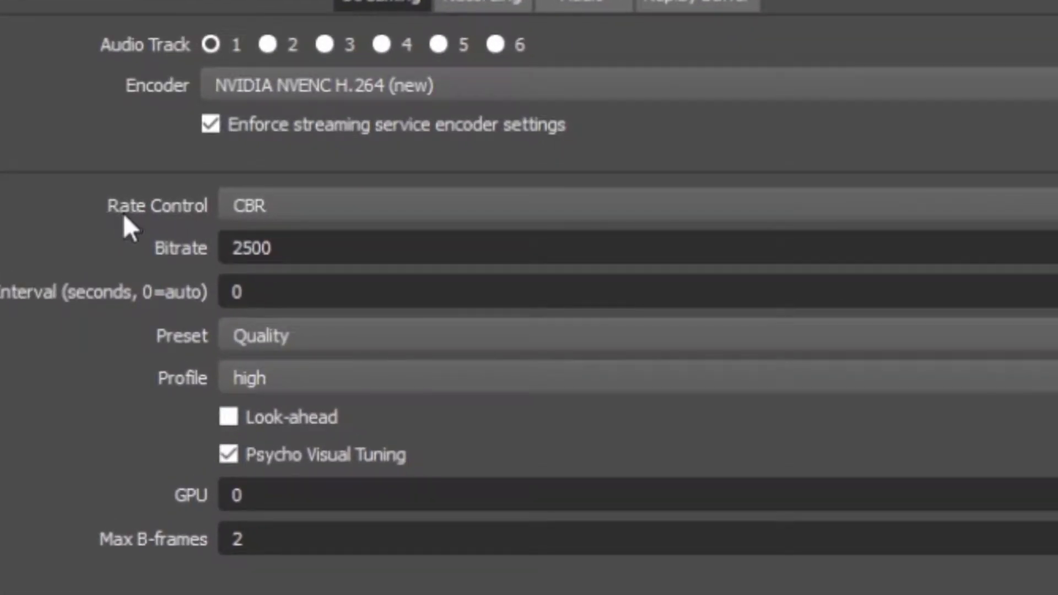
Step: Keep the rate control on CBR and set the streaming bitrate to 2000
{"action": "left_click", "coordinate": [304, 205]}
{"action": "double_click", "coordinate": [297, 251]}
{"action": "type", "text": "3000"}
{"action": "double_click", "coordinate": [302, 252]}
{"action": "type", "text": "2000"}
Step: Try a keyframe interval of 2 seconds and return it to 0 for automatic
{"action": "key", "text": "Tab"}
{"action": "type", "text": "2"}
{"action": "left_click_drag", "start_coordinate": [259, 291], "coordinate": [212, 292]}
{"action": "type", "text": "0"}
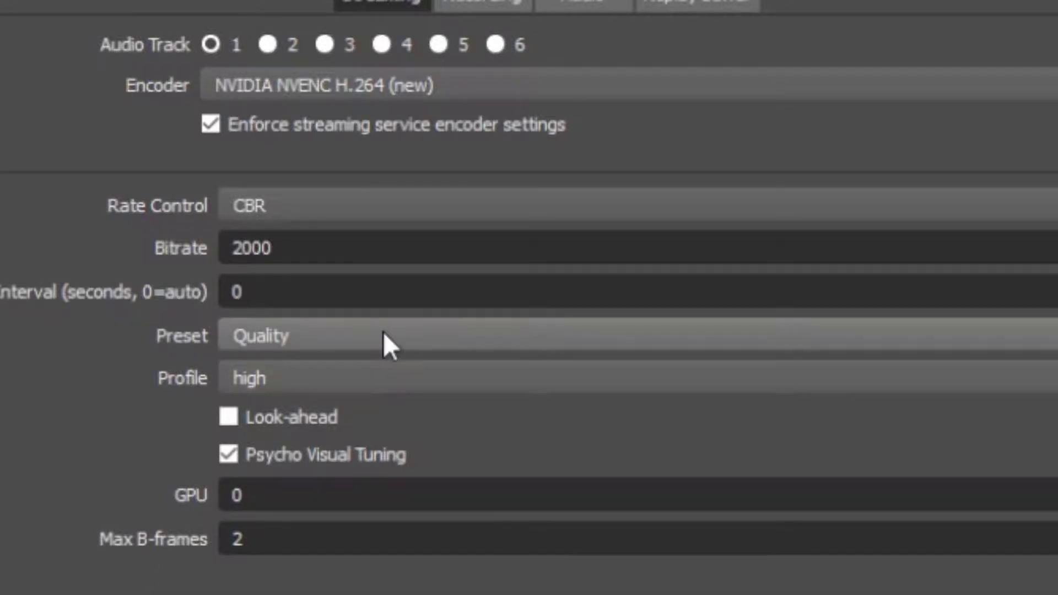
Step: Review the NVENC encoder preset options and choose Quality
{"action": "left_click", "coordinate": [333, 338]}
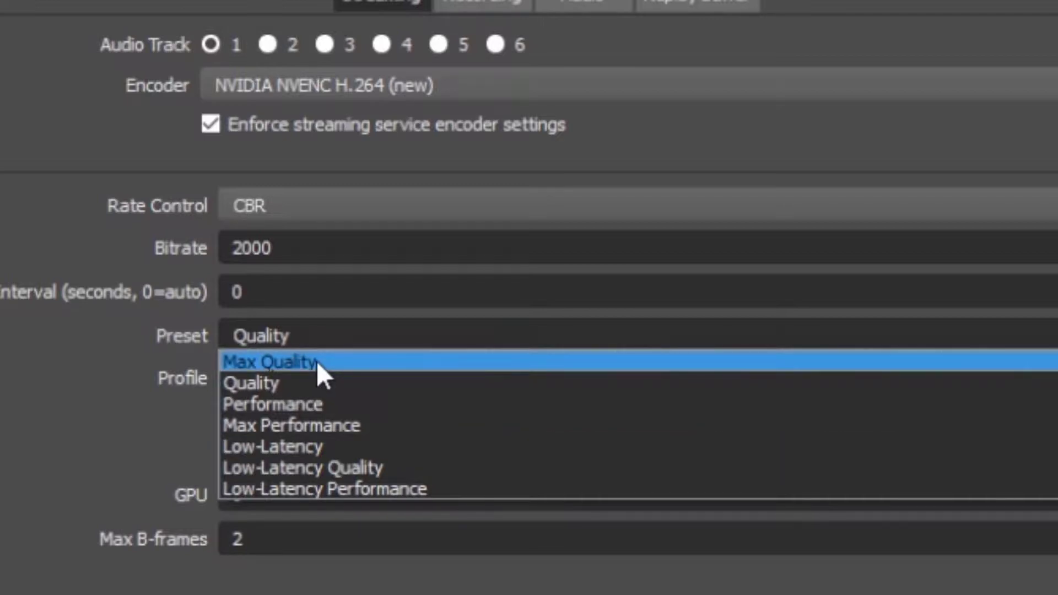
{"action": "left_click", "coordinate": [308, 383]}
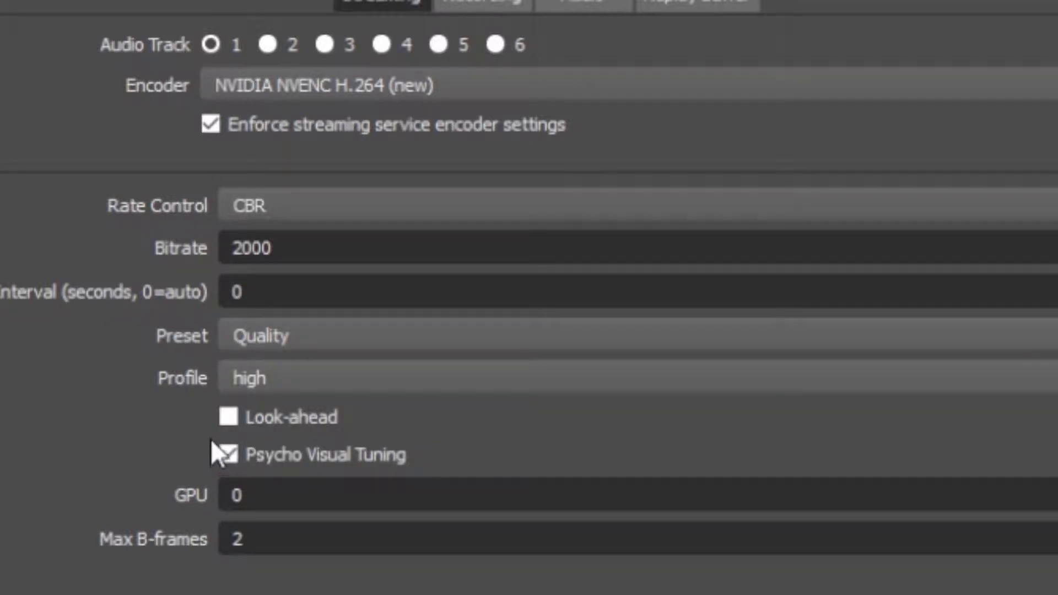
{"action": "left_click", "coordinate": [428, 335]}
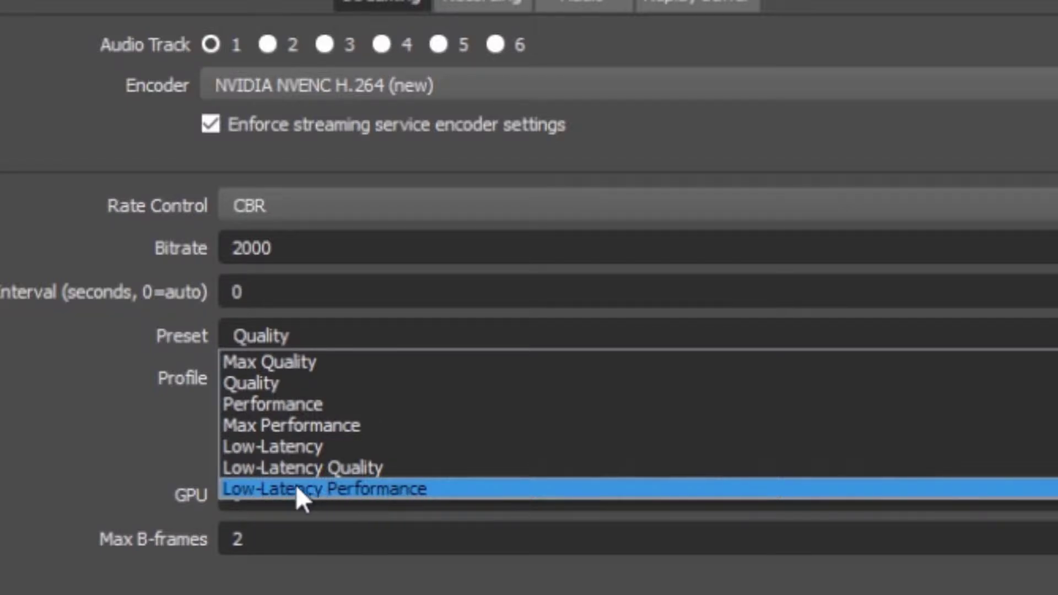
{"action": "left_click", "coordinate": [266, 384]}
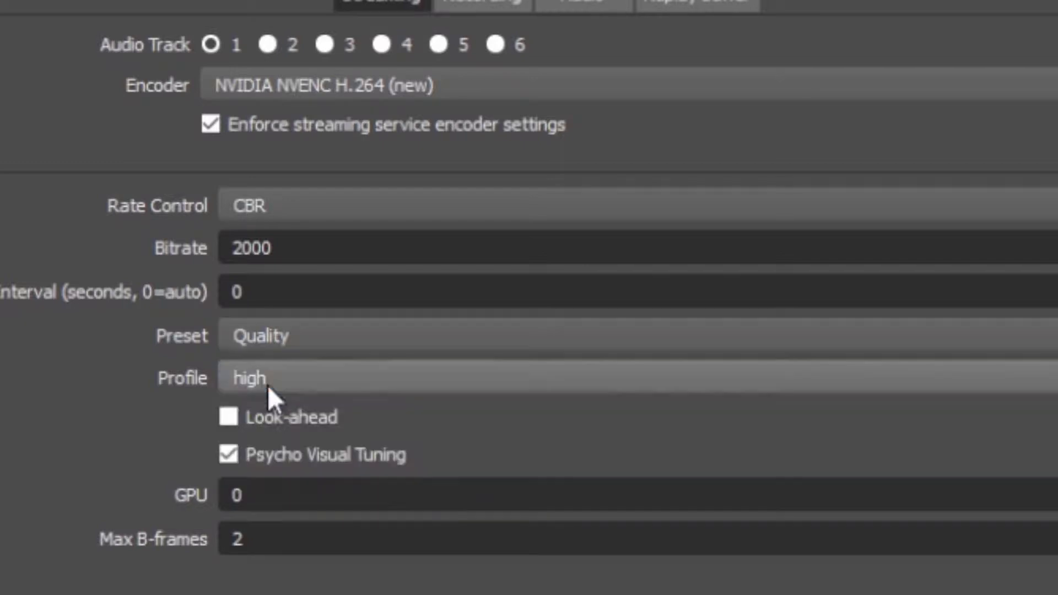
Step: Set the NVENC encoder profile to main after reviewing the other profile options
{"action": "left_click", "coordinate": [329, 379]}
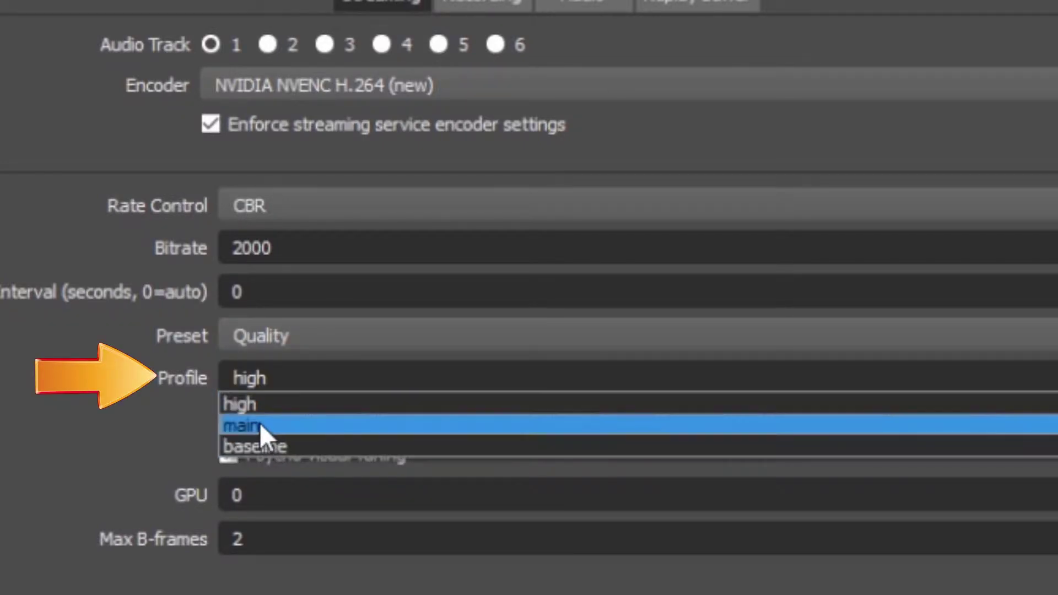
{"action": "left_click", "coordinate": [259, 422]}
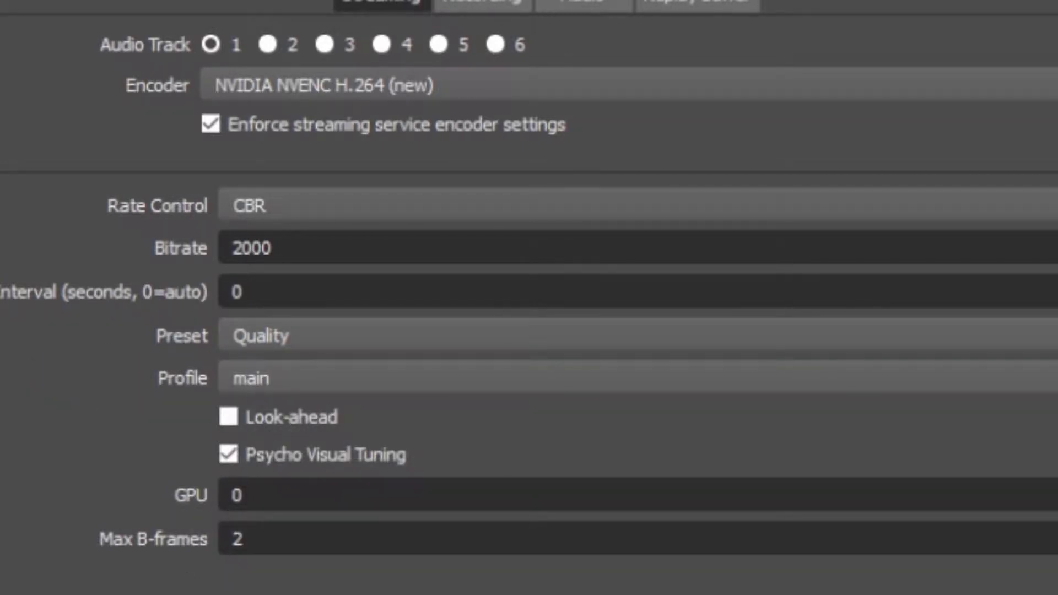
{"action": "left_click", "coordinate": [303, 378]}
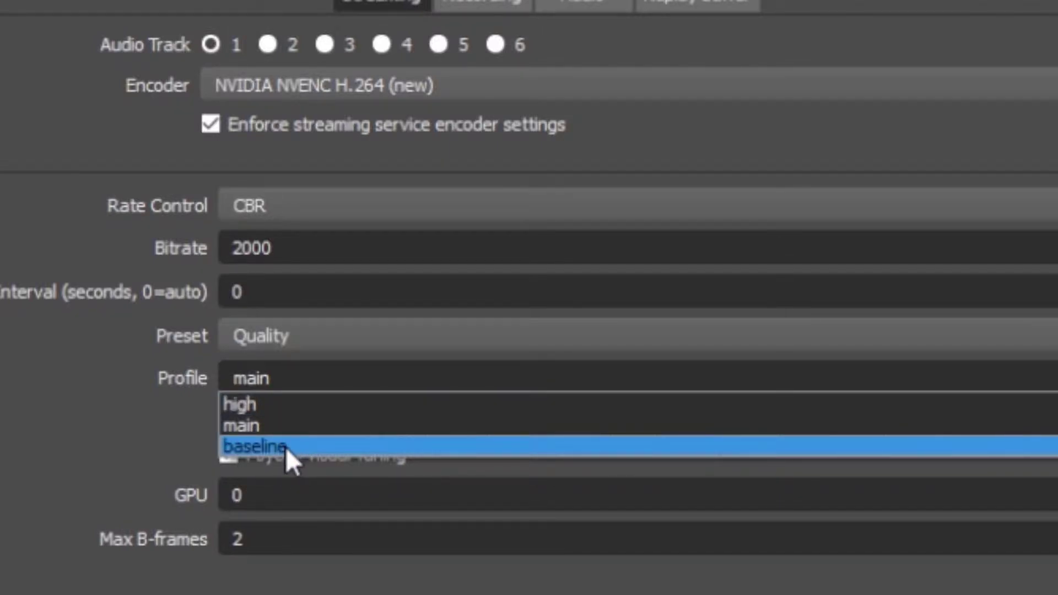
{"action": "left_click", "coordinate": [276, 430]}
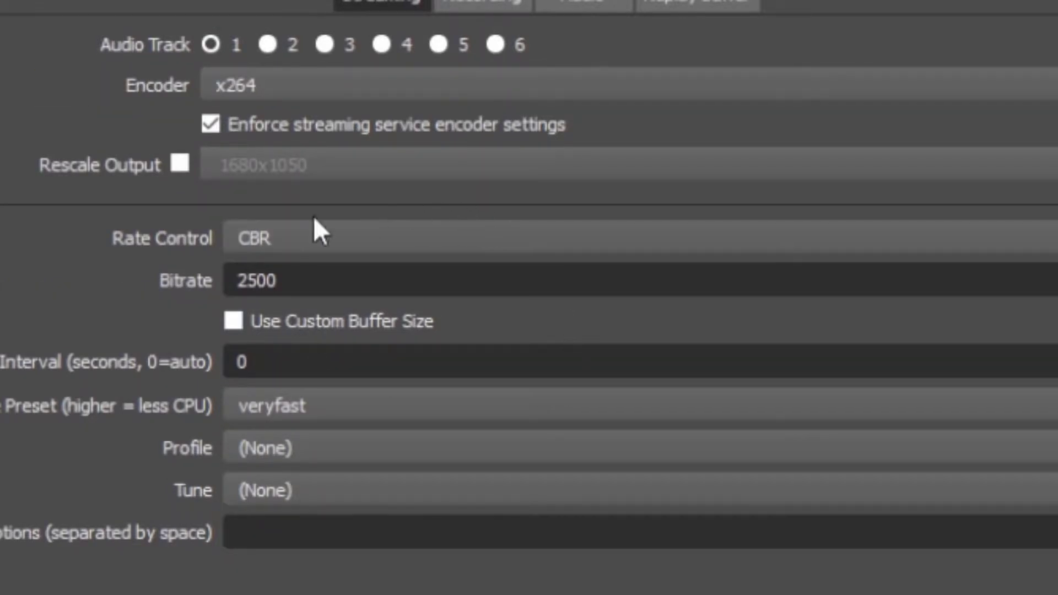
Step: With the x264 encoder, set the bitrate to 2000 and choose veryfast as the CPU usage preset
{"action": "left_click_drag", "start_coordinate": [246, 281], "coordinate": [257, 281]}
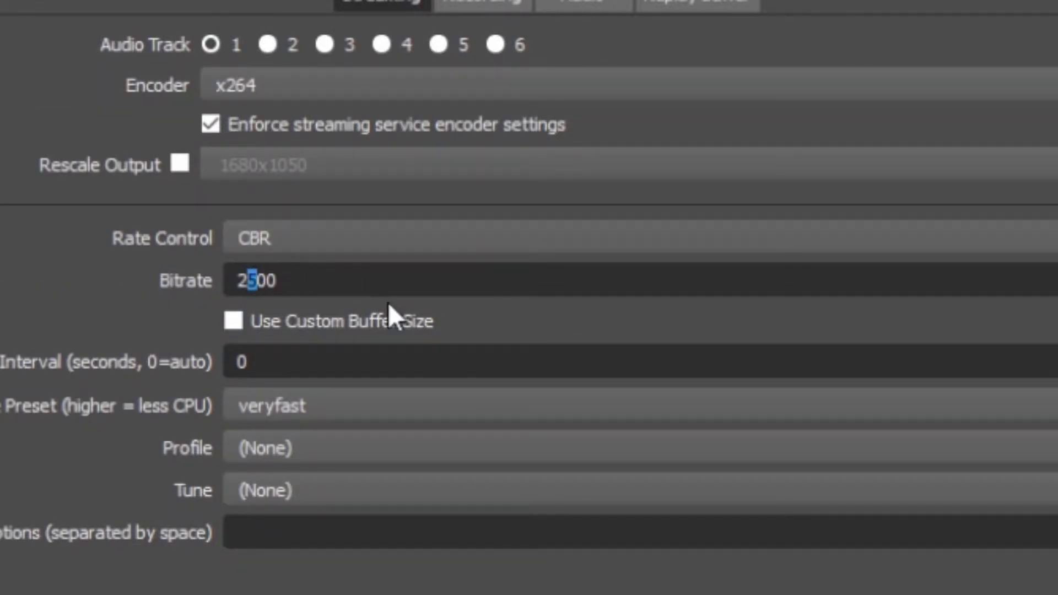
{"action": "type", "text": "0"}
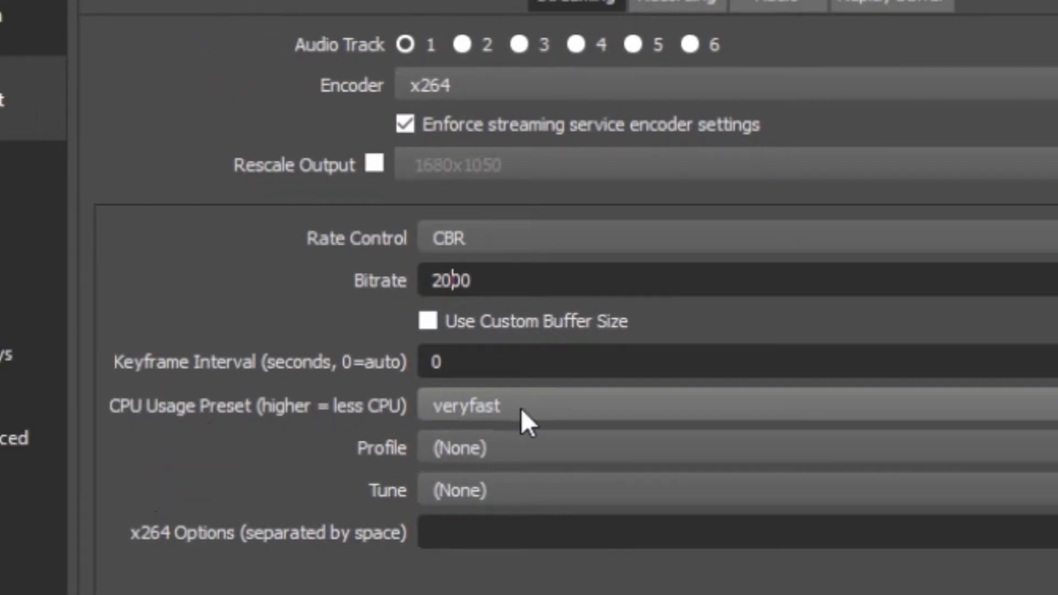
{"action": "left_click", "coordinate": [494, 408]}
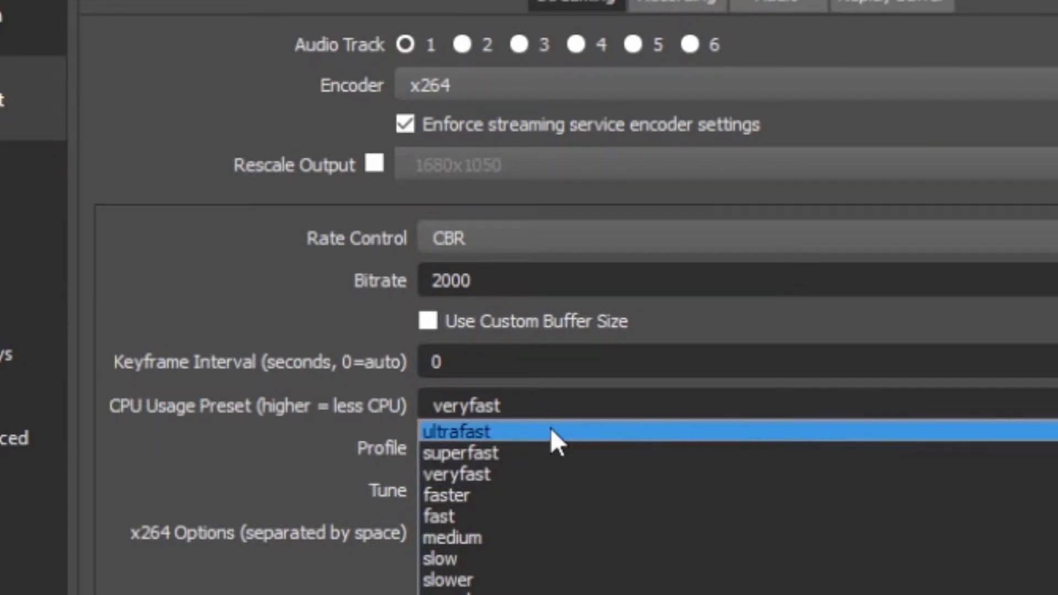
{"action": "left_click", "coordinate": [477, 86]}
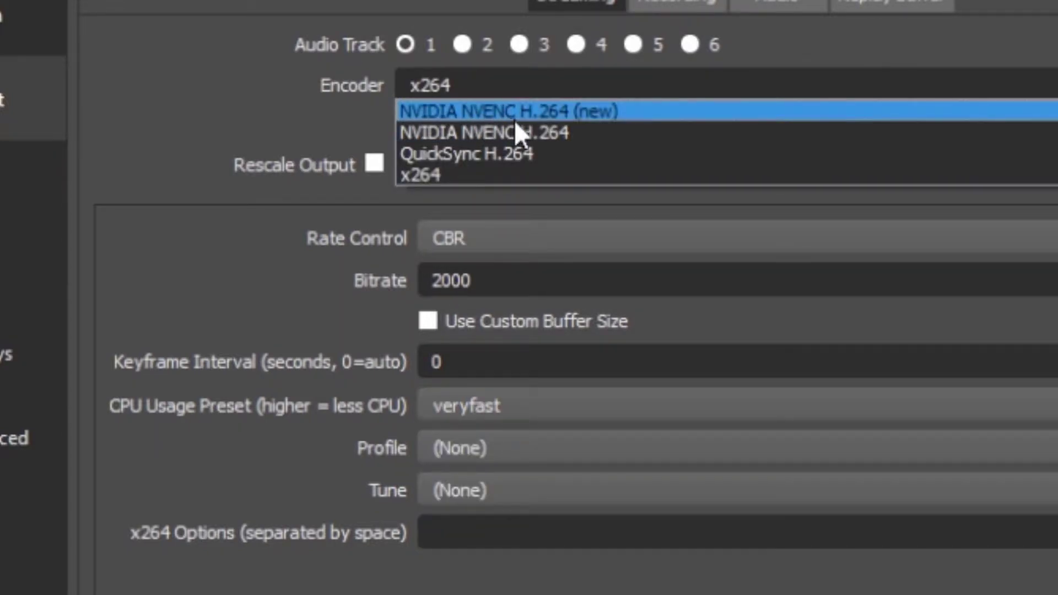
{"action": "left_click", "coordinate": [279, 259]}
{"action": "left_click", "coordinate": [560, 405]}
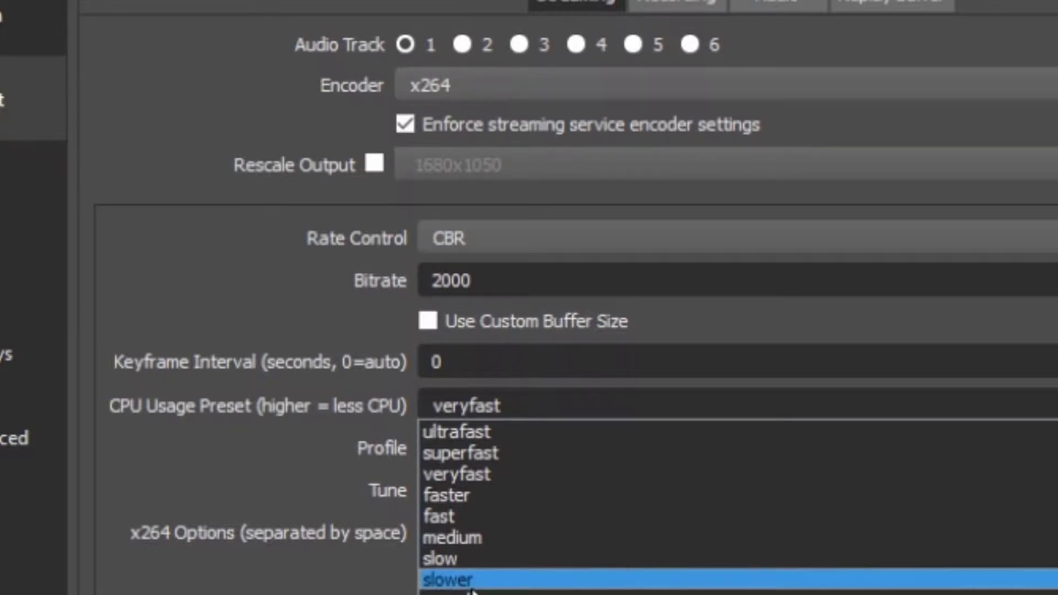
{"action": "left_click", "coordinate": [472, 474]}
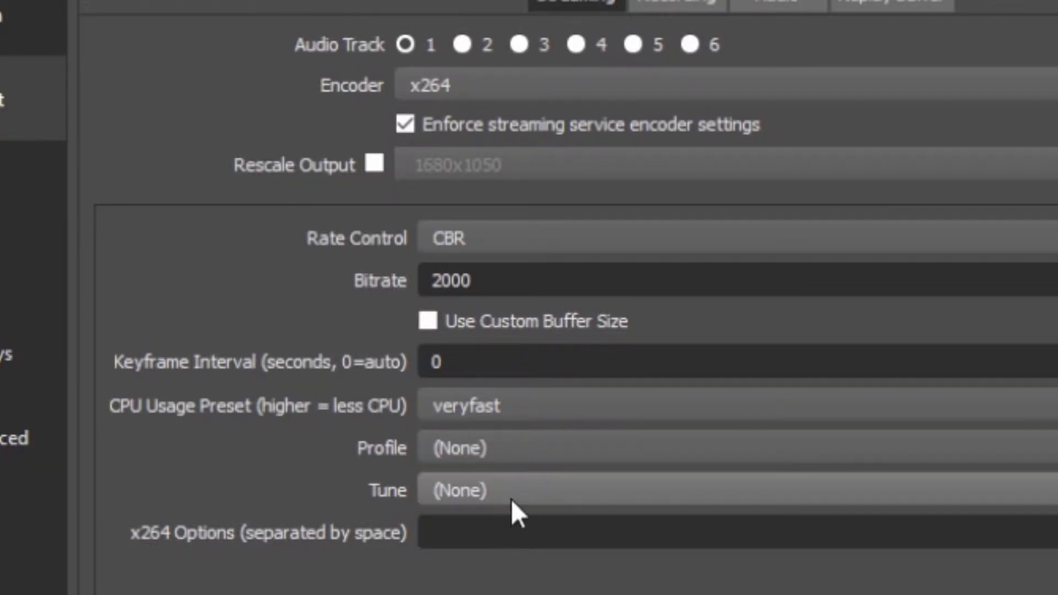
{"action": "left_click", "coordinate": [544, 422]}
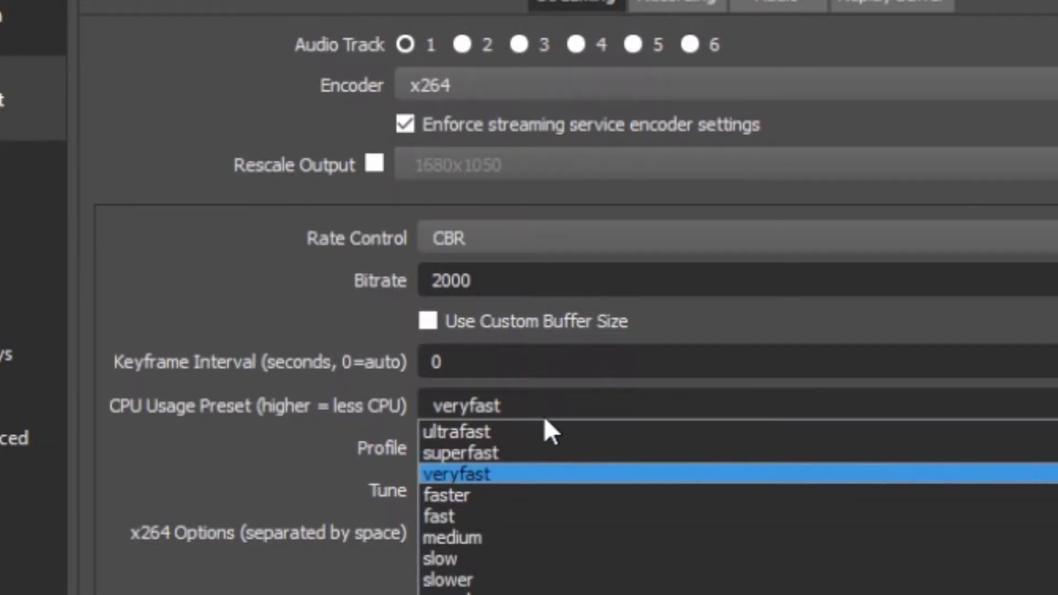
{"action": "left_click", "coordinate": [309, 451]}
Step: Set the x264 profile to main and leave Tune at (None) after reviewing its options
{"action": "left_click", "coordinate": [457, 448]}
{"action": "left_click", "coordinate": [479, 515]}
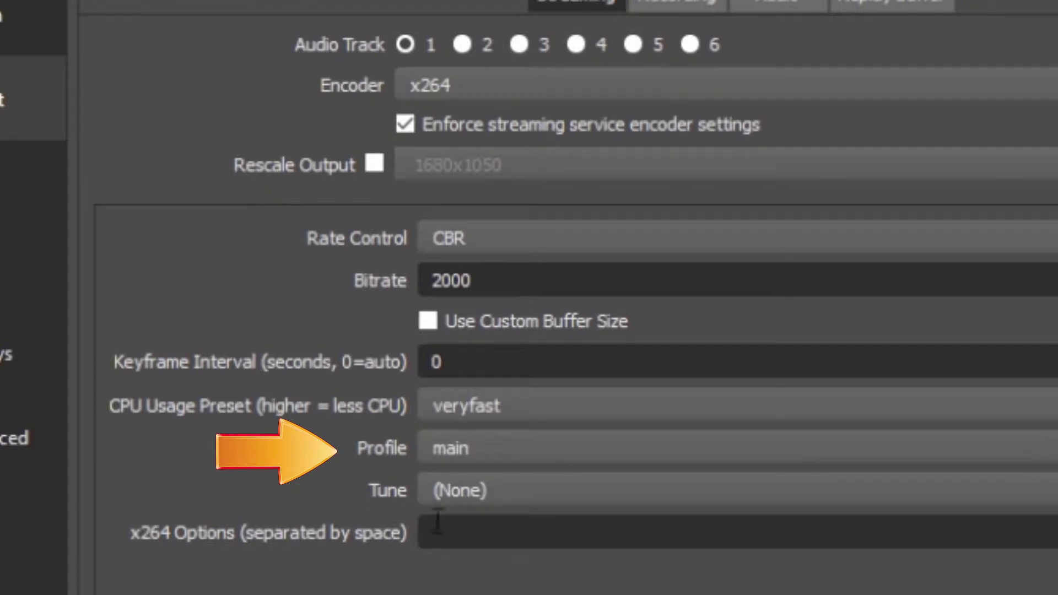
{"action": "left_click", "coordinate": [507, 498]}
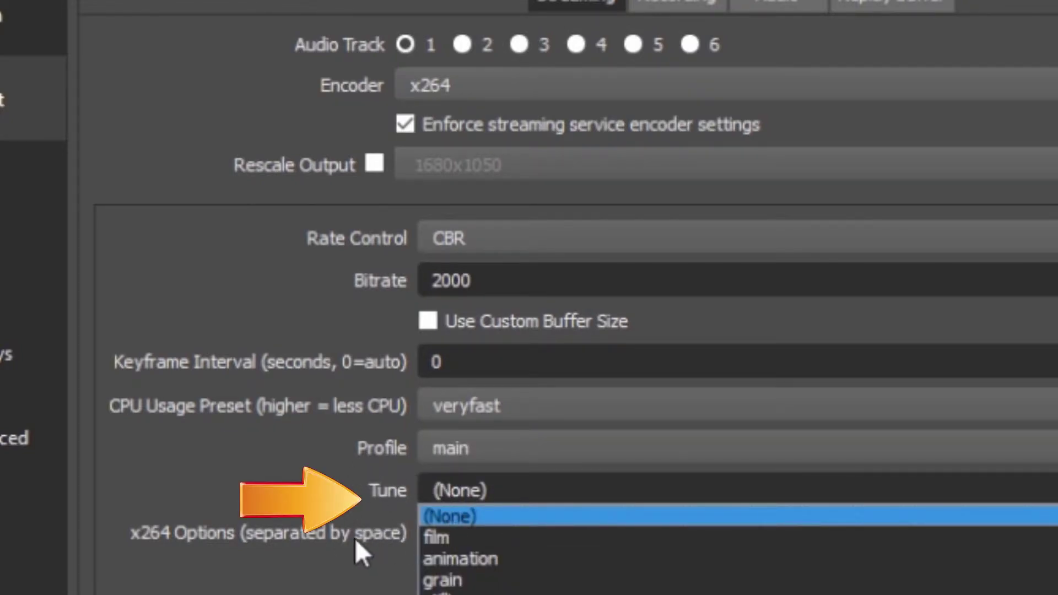
{"action": "left_click", "coordinate": [228, 485]}
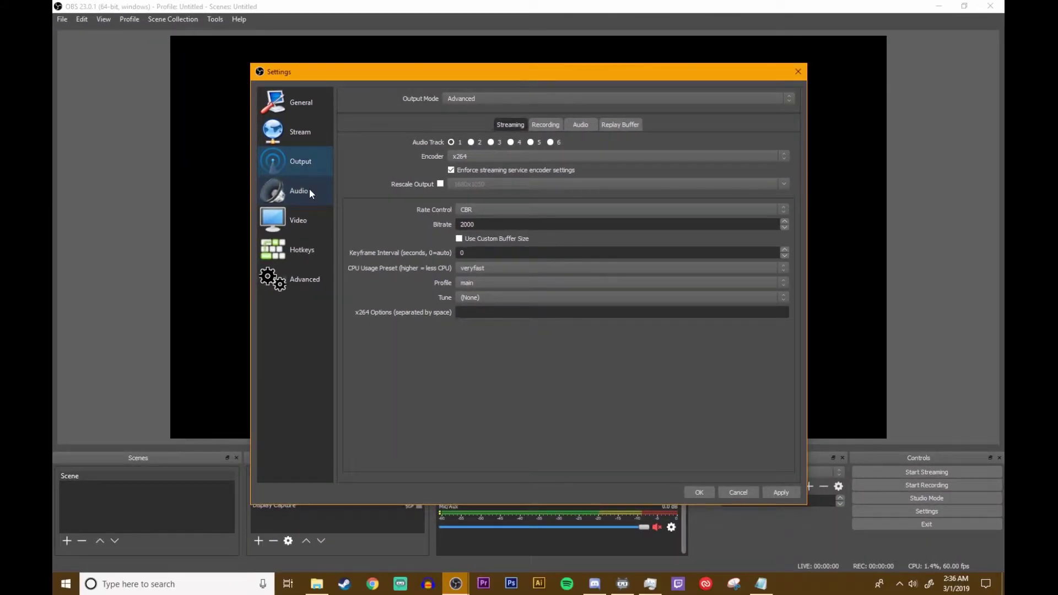
Step: Open the audio settings and bring up the Windows recording devices through Manage audio devices
{"action": "left_click", "coordinate": [309, 188]}
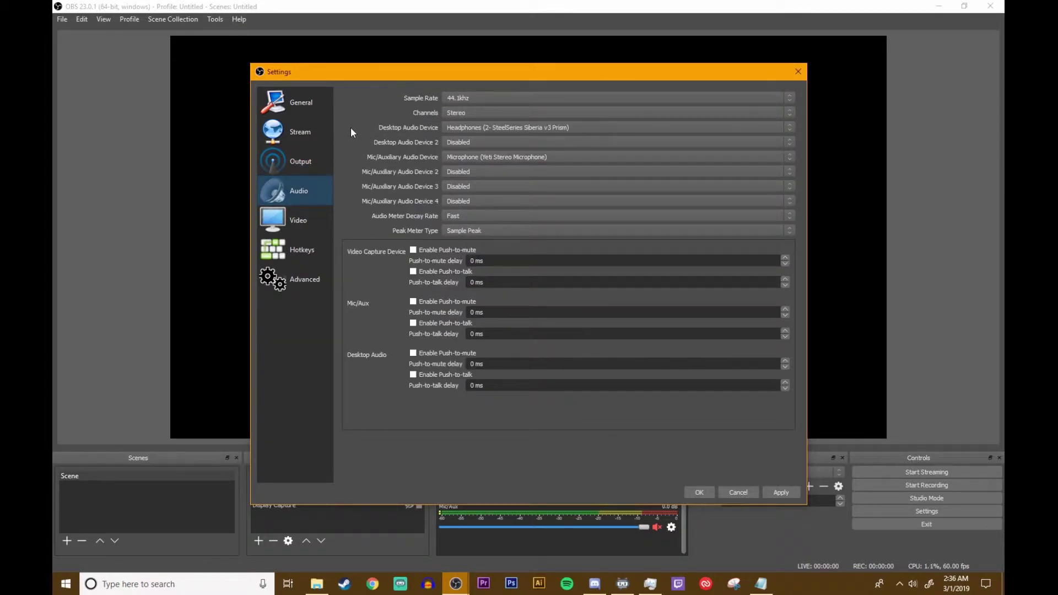
{"action": "left_click", "coordinate": [178, 583]}
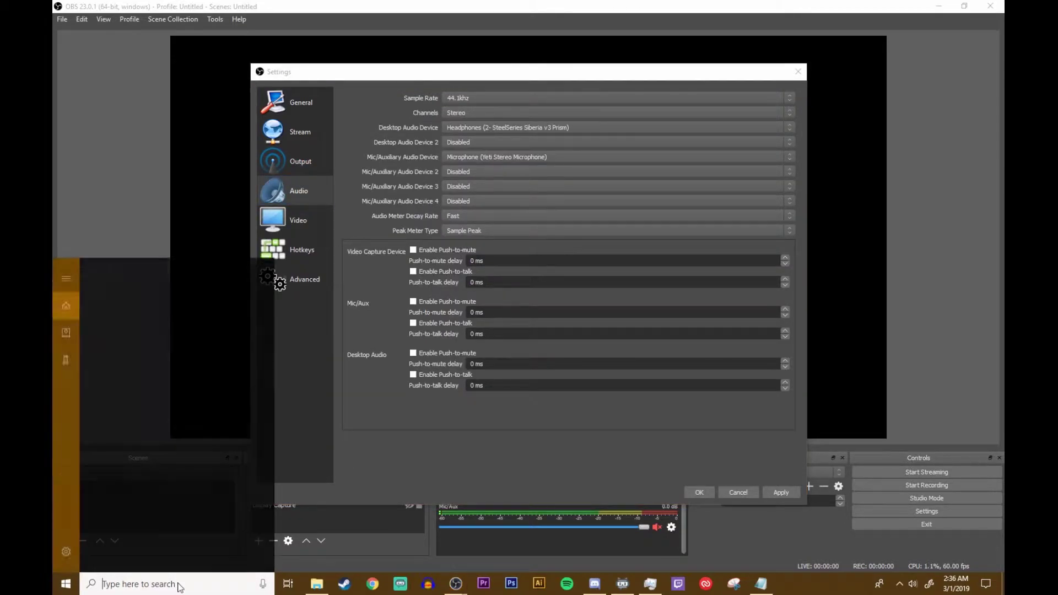
{"action": "type", "text": "ma"}
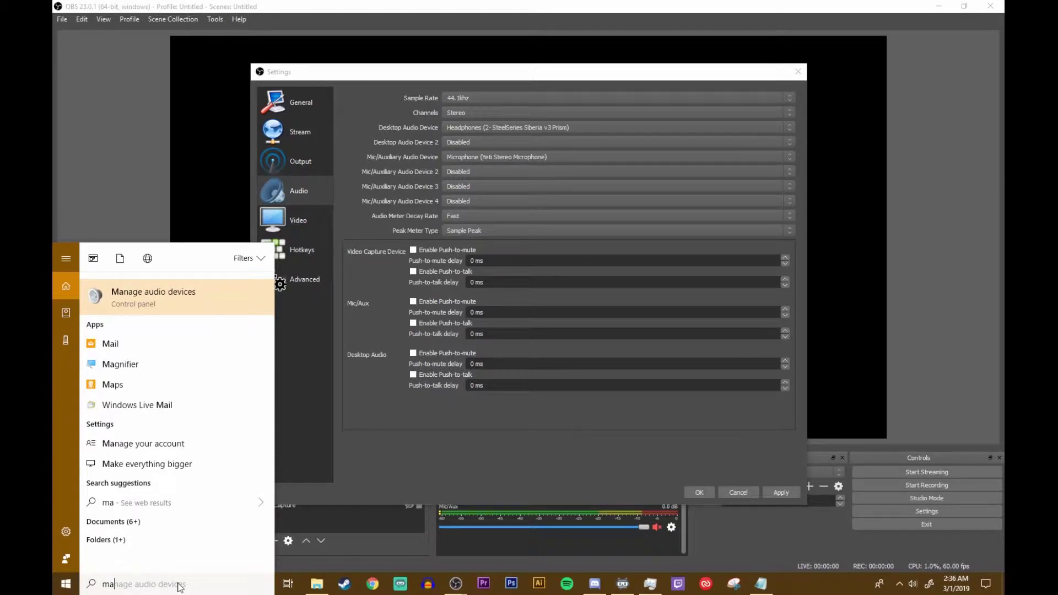
{"action": "left_click", "coordinate": [158, 282]}
{"action": "left_click", "coordinate": [137, 57]}
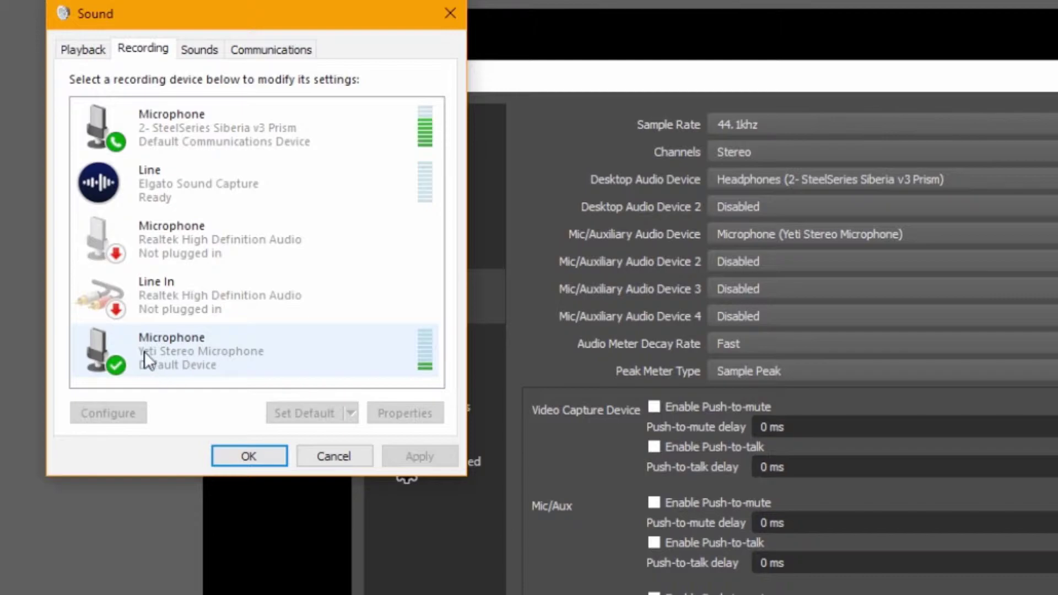
Step: Check the Yeti Stereo Microphone's default format in its advanced properties and compare it with the sample rate options in the OBS audio settings
{"action": "double_click", "coordinate": [229, 352]}
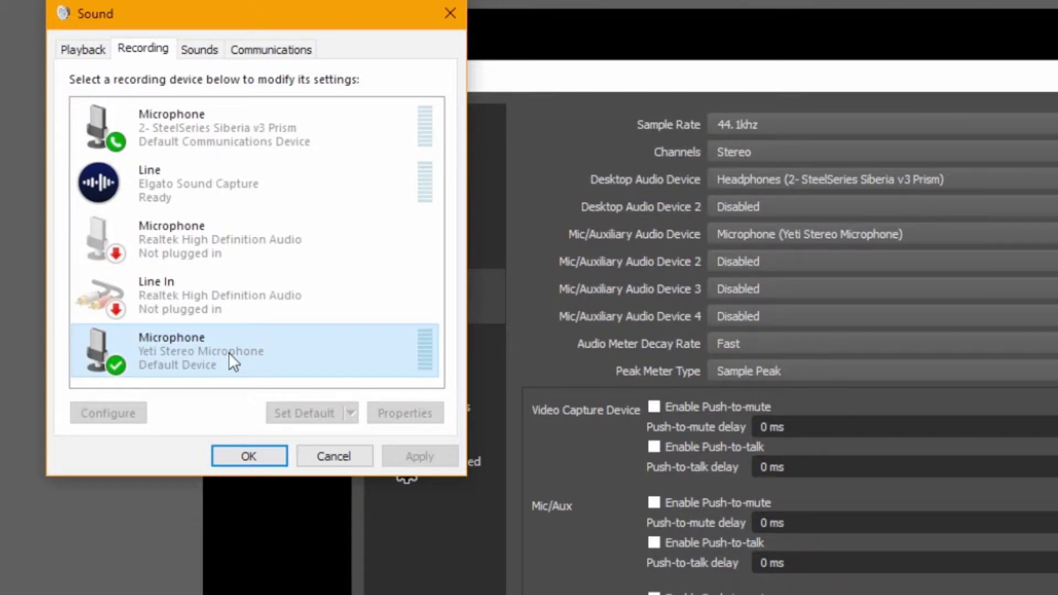
{"action": "left_click", "coordinate": [261, 130]}
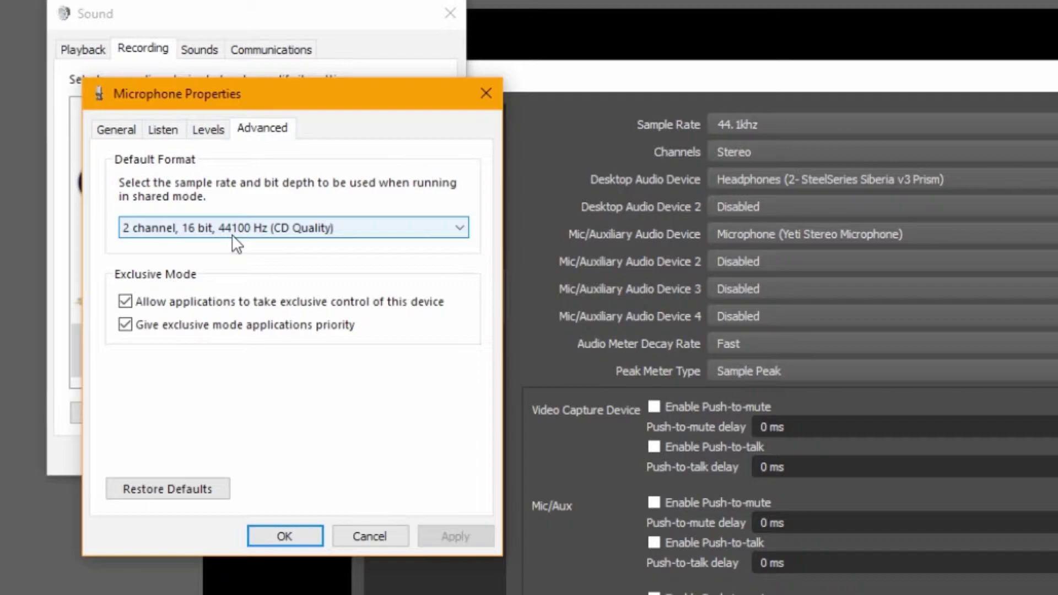
{"action": "left_click", "coordinate": [275, 234]}
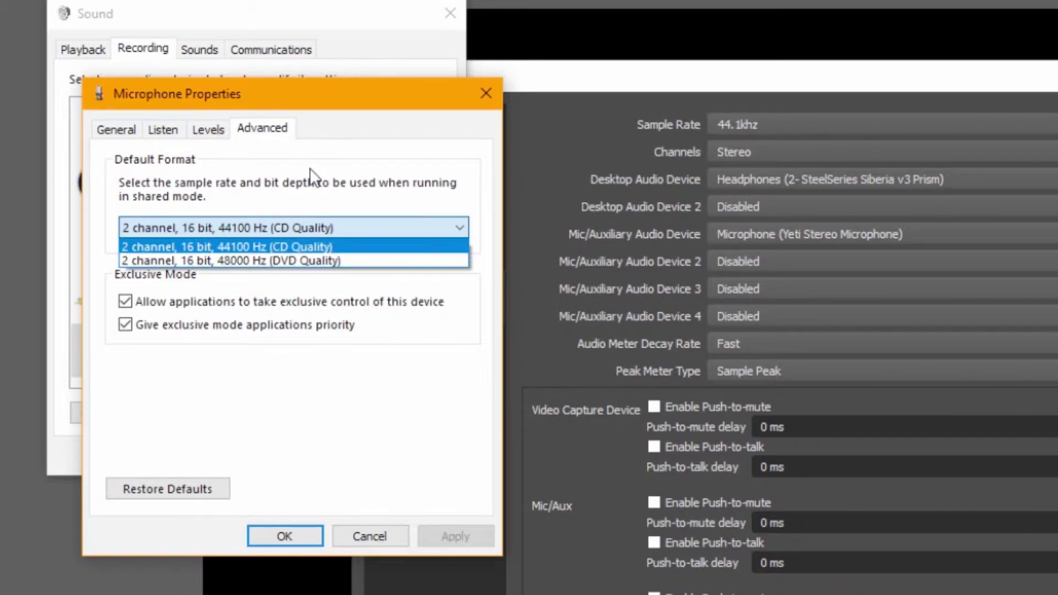
{"action": "left_click", "coordinate": [372, 330]}
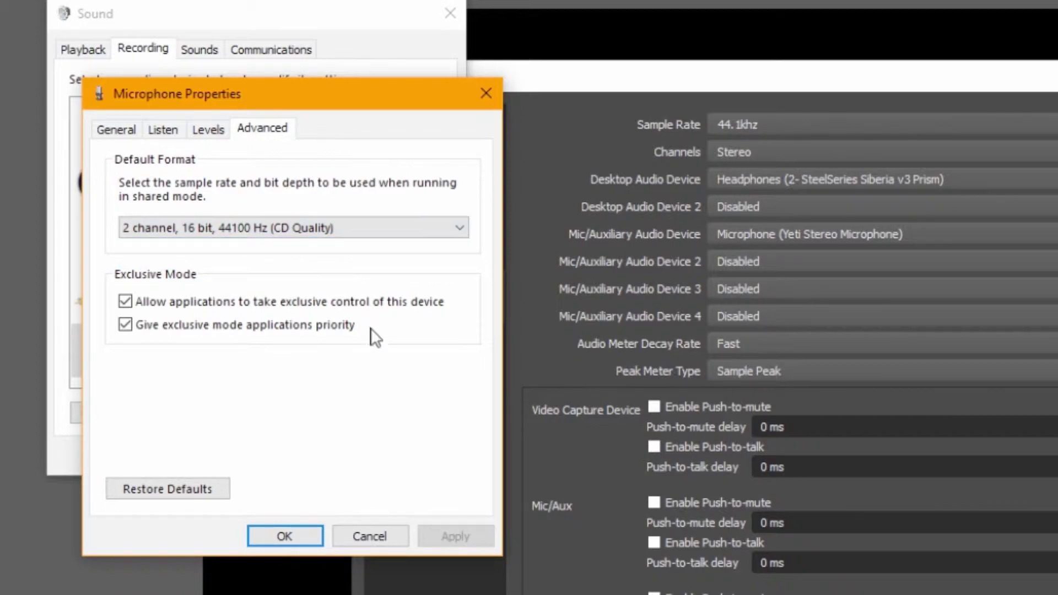
{"action": "left_click", "coordinate": [374, 539]}
{"action": "left_click", "coordinate": [650, 394]}
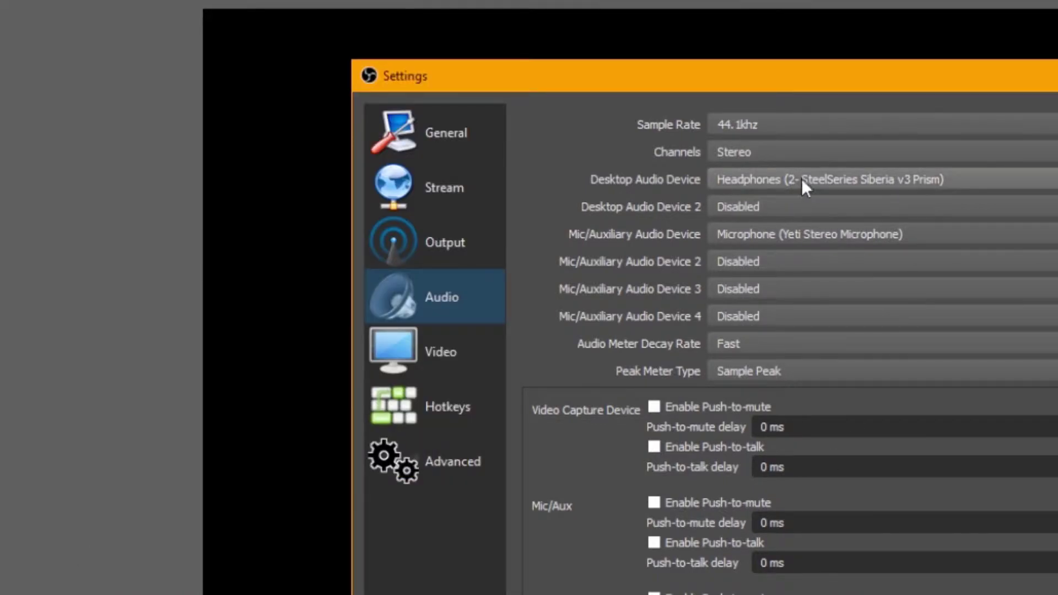
{"action": "left_click", "coordinate": [768, 127]}
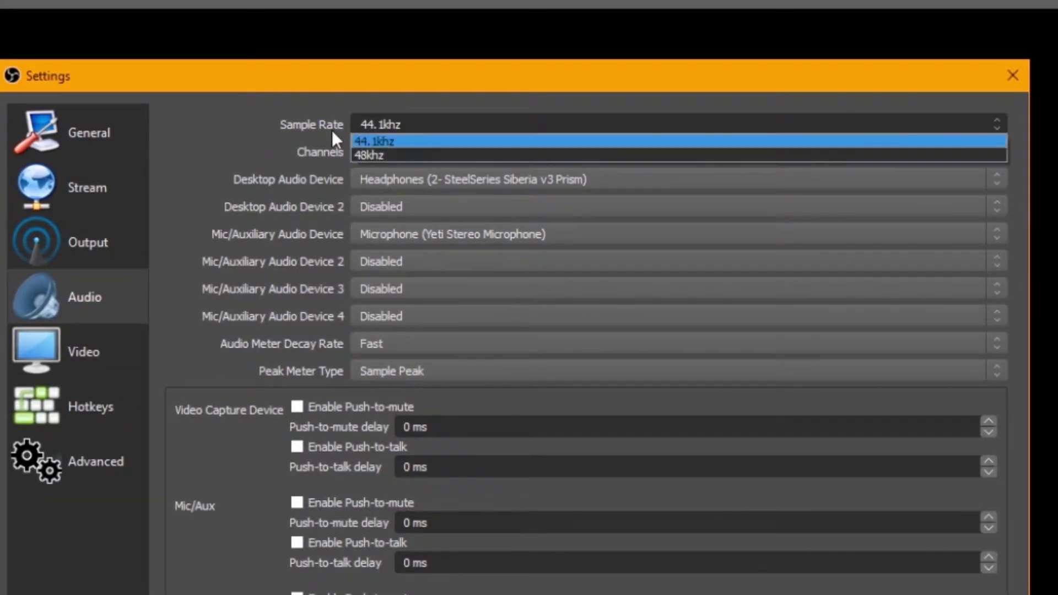
{"action": "left_click", "coordinate": [278, 155]}
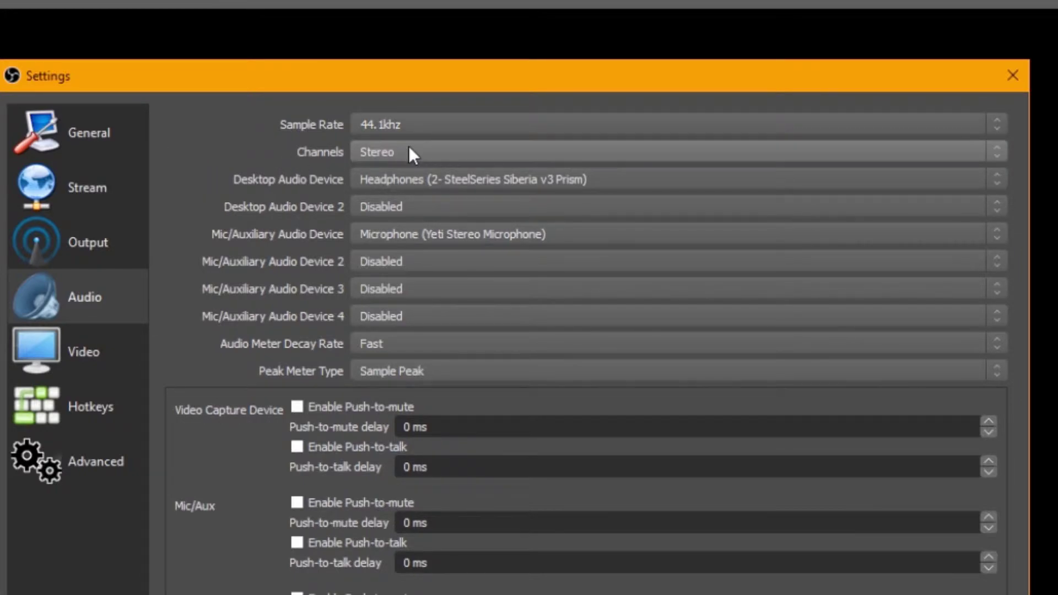
Step: Choose Headphones (2- SteelSeries Siberia v3 Prism) as the desktop audio device and Microphone (Yeti Stereo Microphone) as the mic/auxiliary device
{"action": "left_click", "coordinate": [411, 185]}
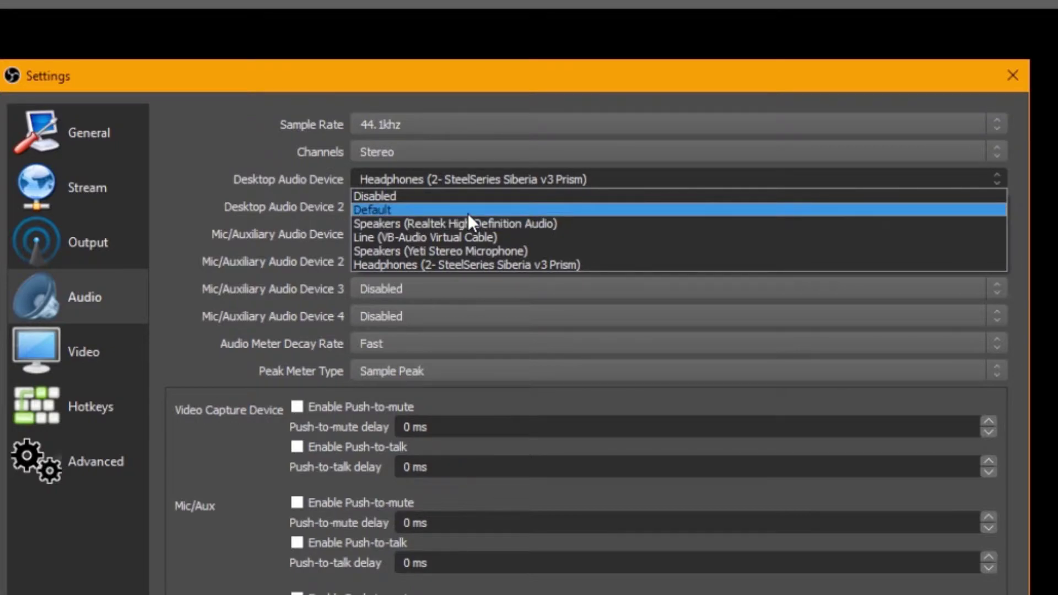
{"action": "left_click", "coordinate": [456, 263]}
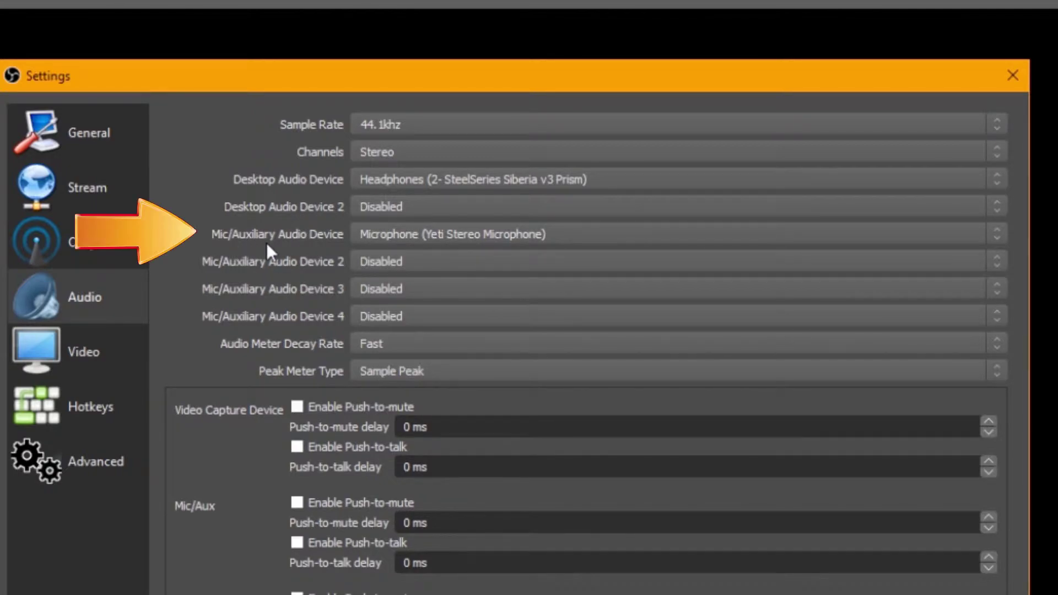
{"action": "left_click", "coordinate": [419, 233]}
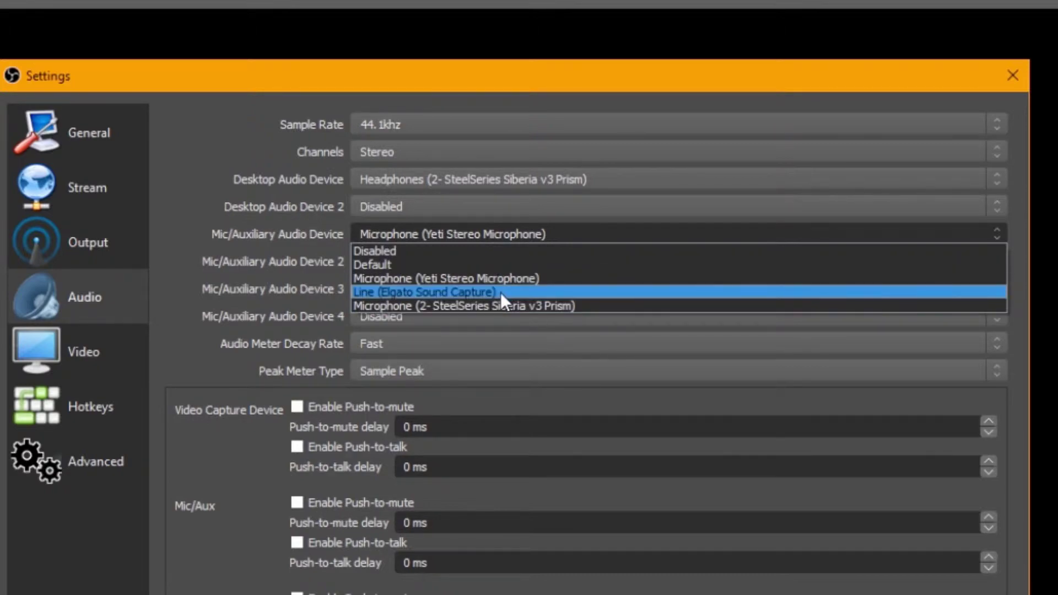
{"action": "left_click", "coordinate": [427, 280]}
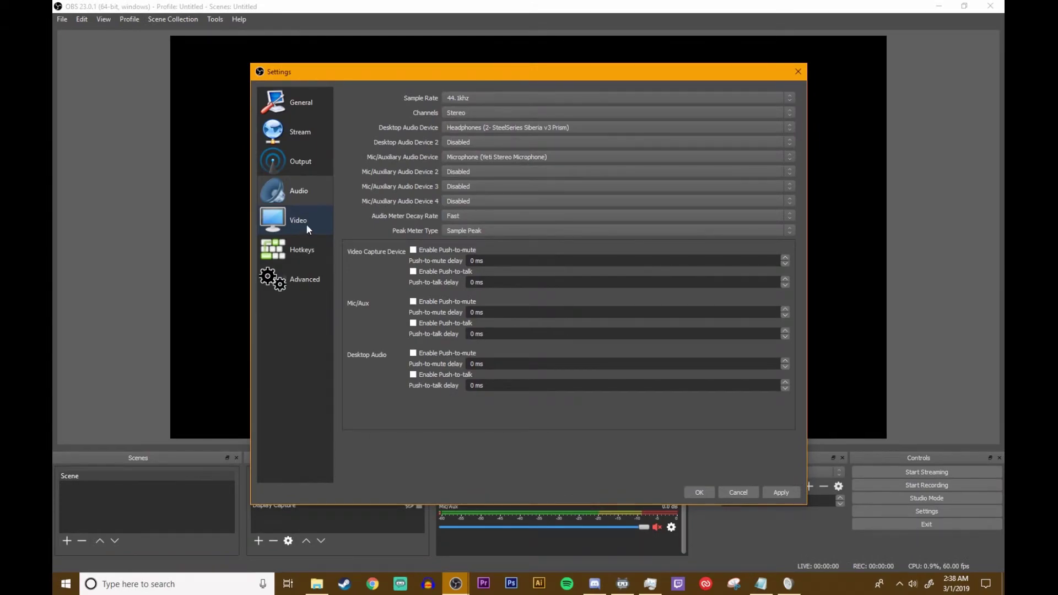
Step: Open the video settings and review the downscale filter options
{"action": "left_click", "coordinate": [293, 224]}
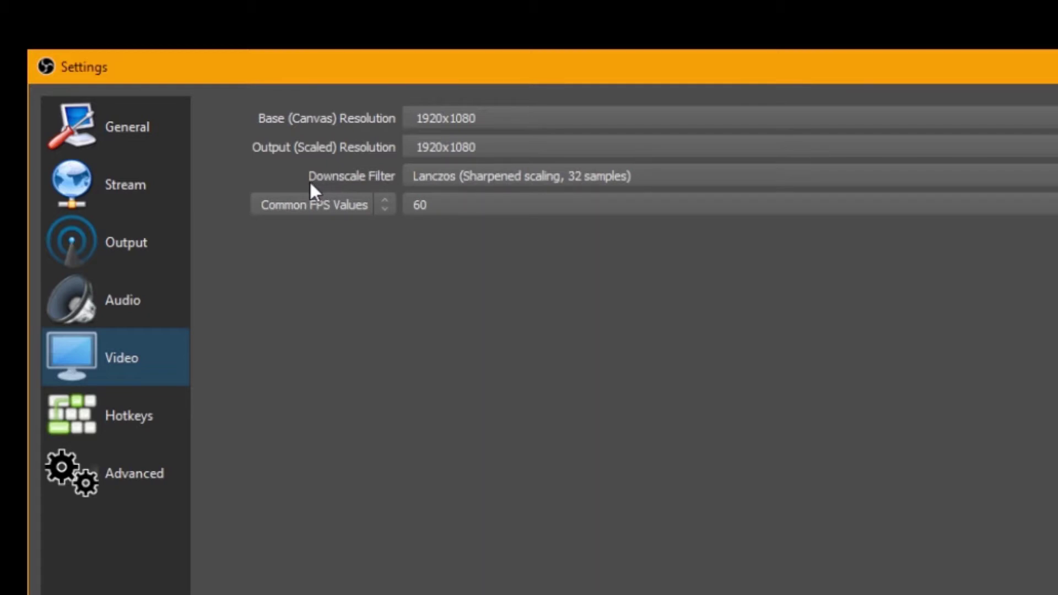
{"action": "left_click", "coordinate": [632, 177]}
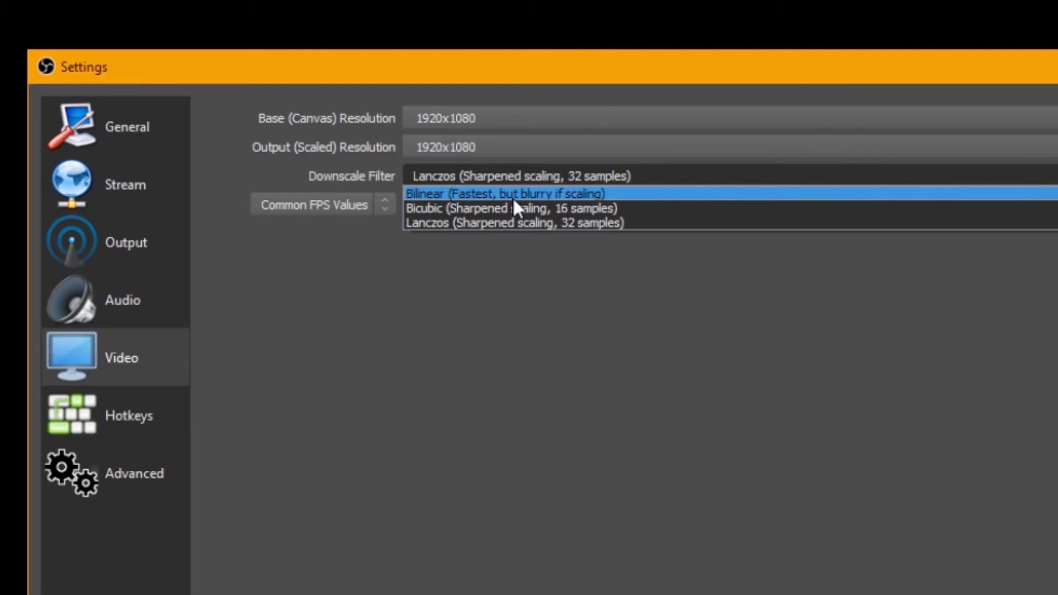
{"action": "left_click", "coordinate": [229, 276]}
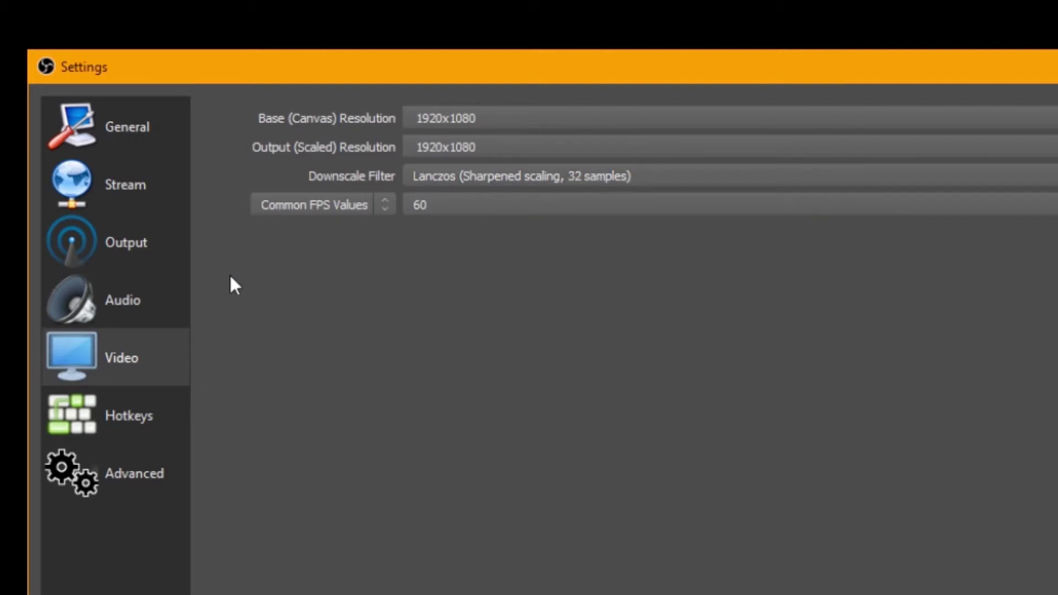
Step: Set the common FPS value to 30 and confirm the settings
{"action": "left_click", "coordinate": [453, 215]}
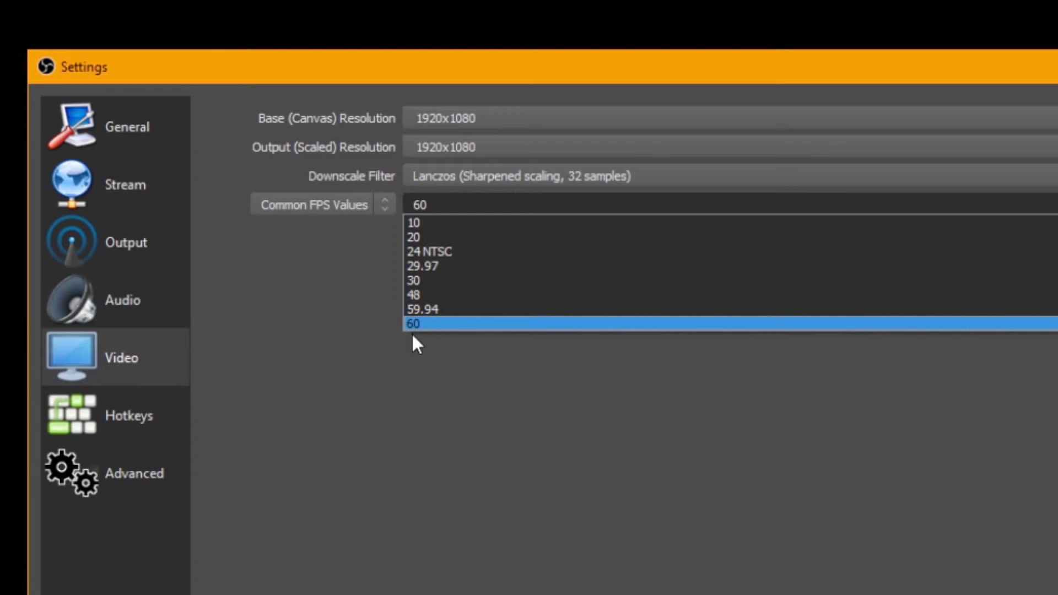
{"action": "left_click", "coordinate": [425, 280]}
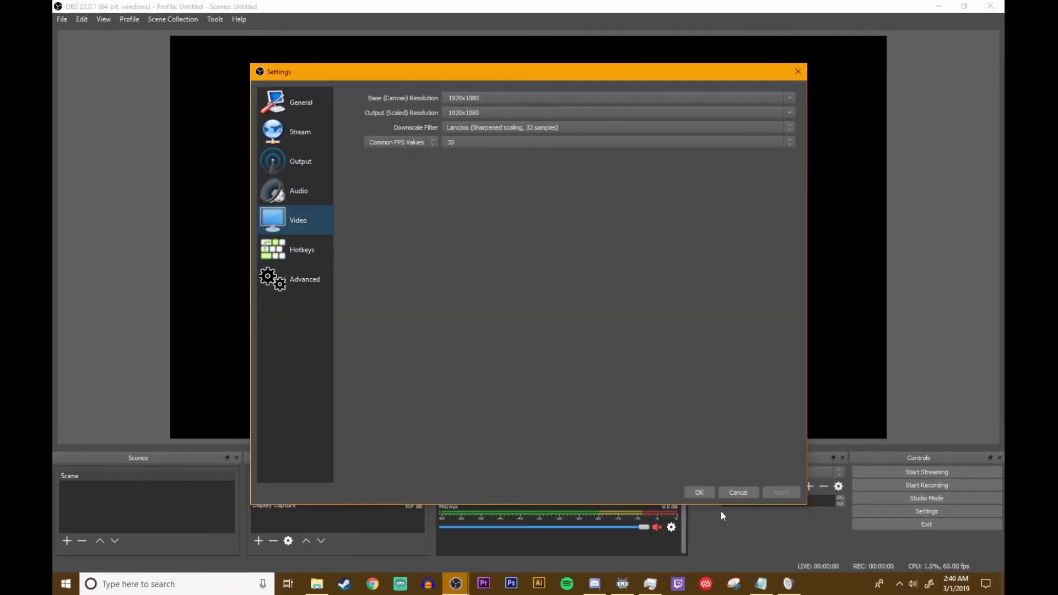
{"action": "left_click", "coordinate": [703, 491]}
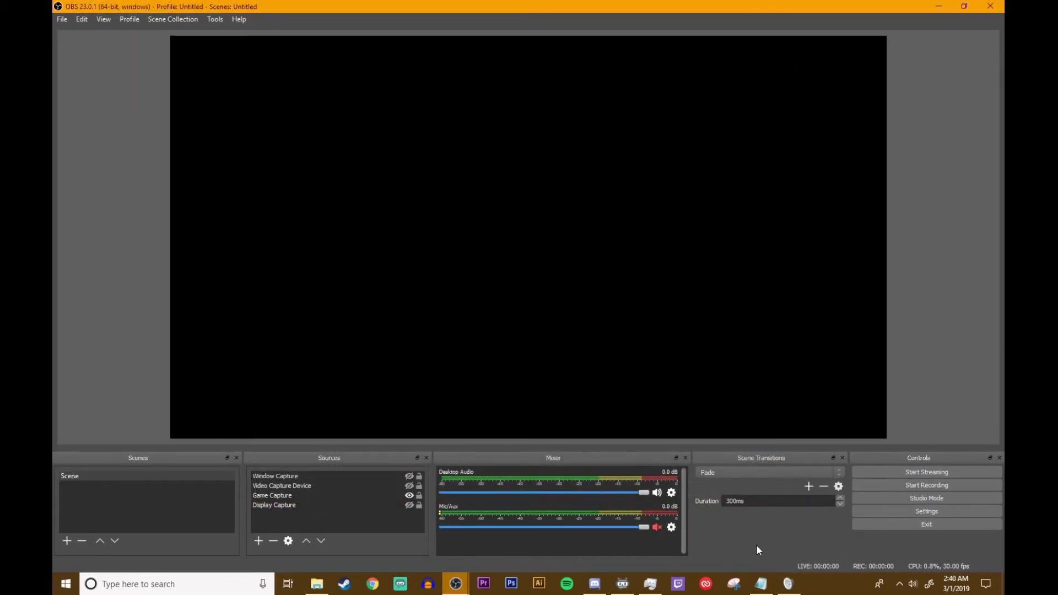